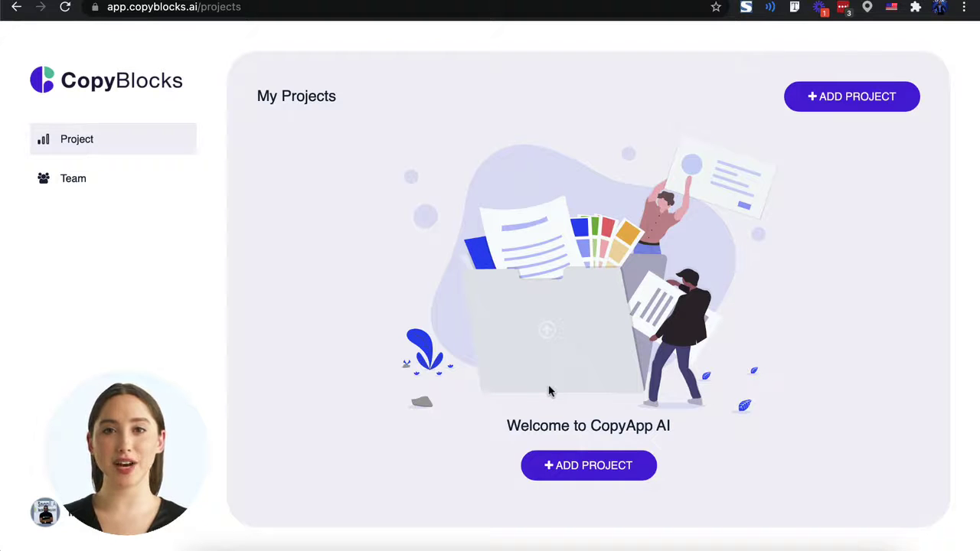
# Step: Create a new CopyBlocks project named 'KB Partners'
pyautogui.click(557, 462)
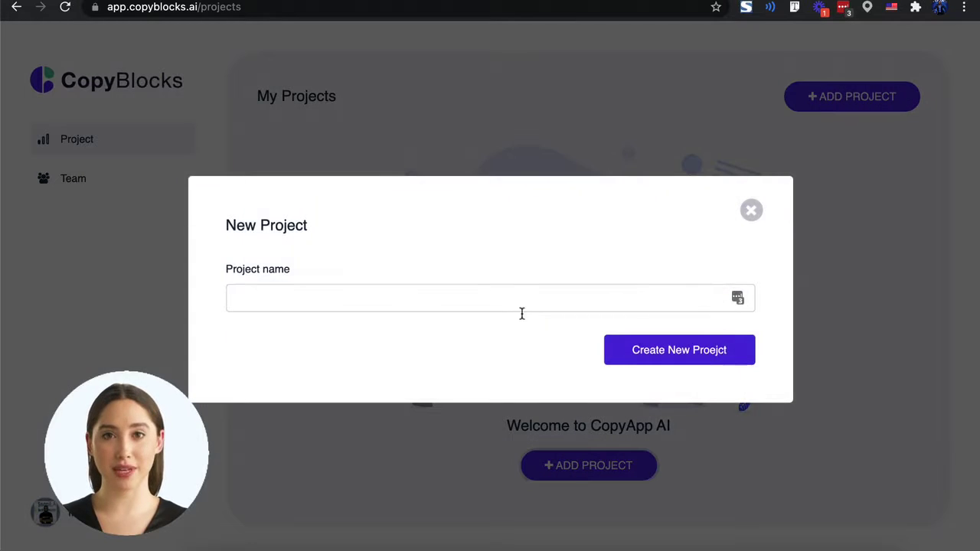
pyautogui.click(411, 308)
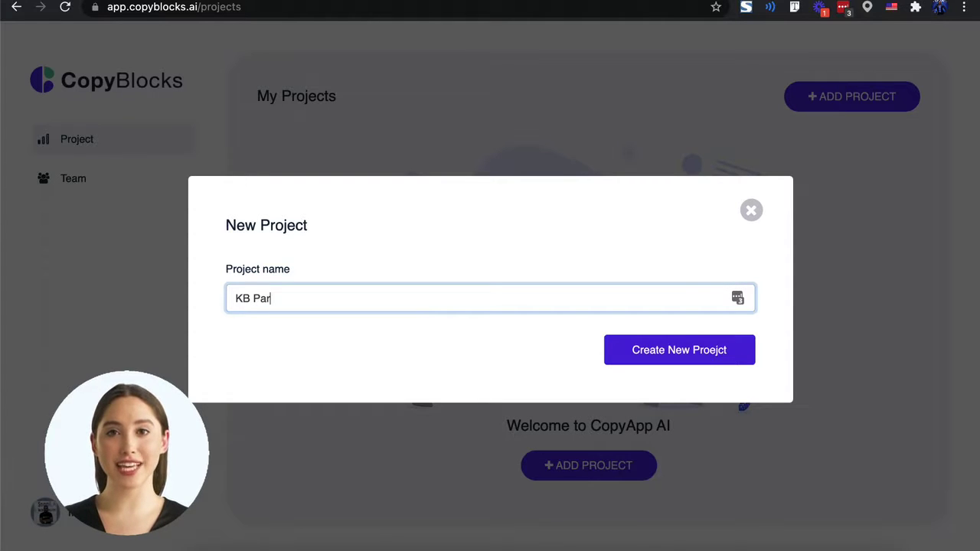
pyautogui.click(629, 357)
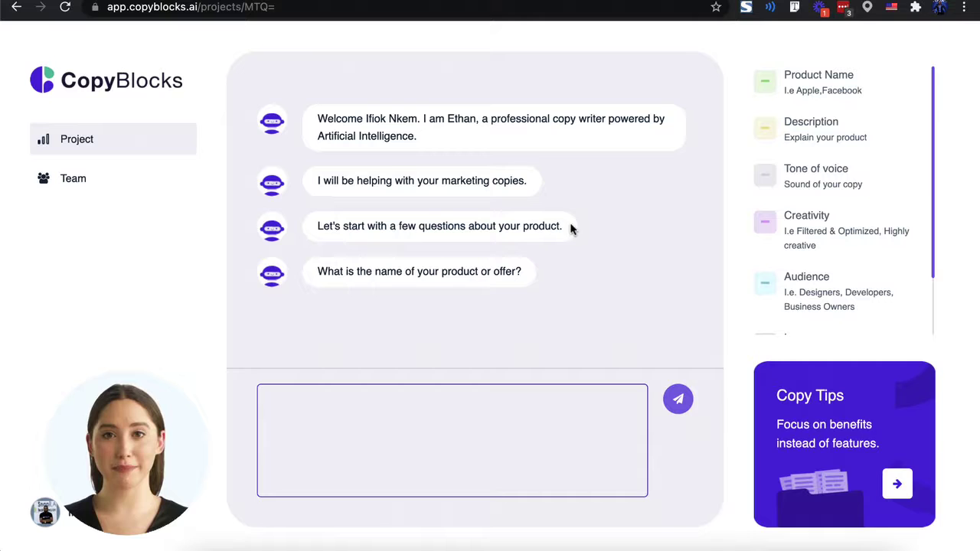
# Step: Answer the chatbot with product name KB Partners and an accounting-services-for-small-businesses description
pyautogui.click(437, 409)
pyautogui.write('KB Partners')
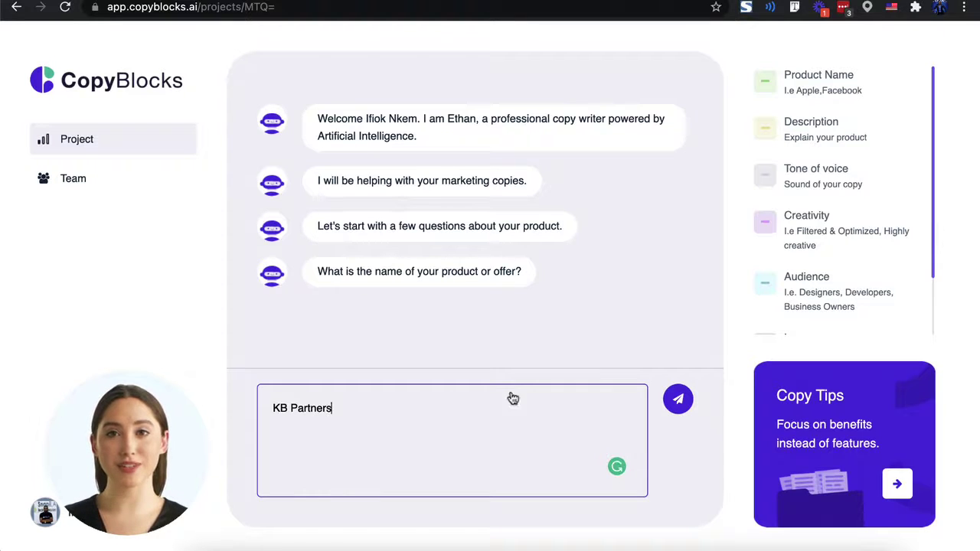
pyautogui.click(678, 401)
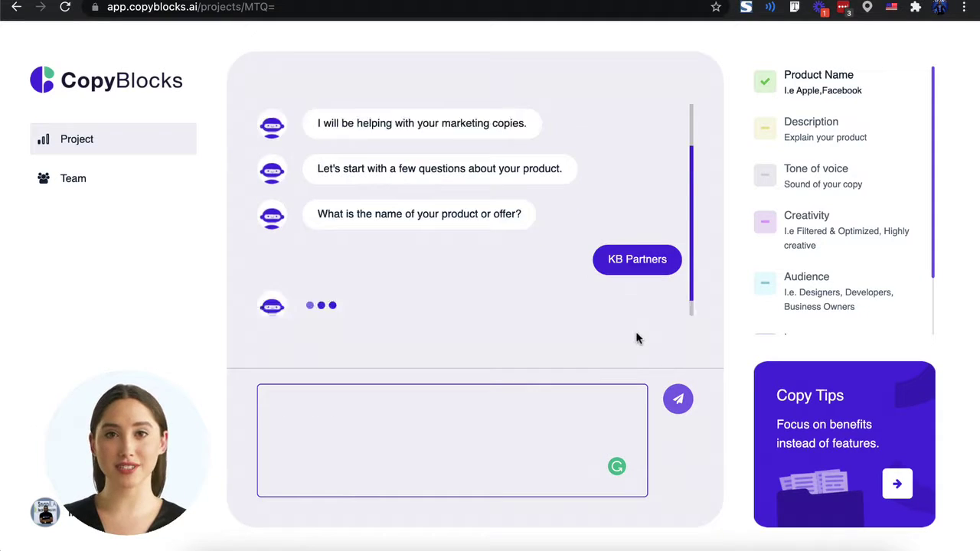
pyautogui.click(461, 390)
pyautogui.write('We pr')
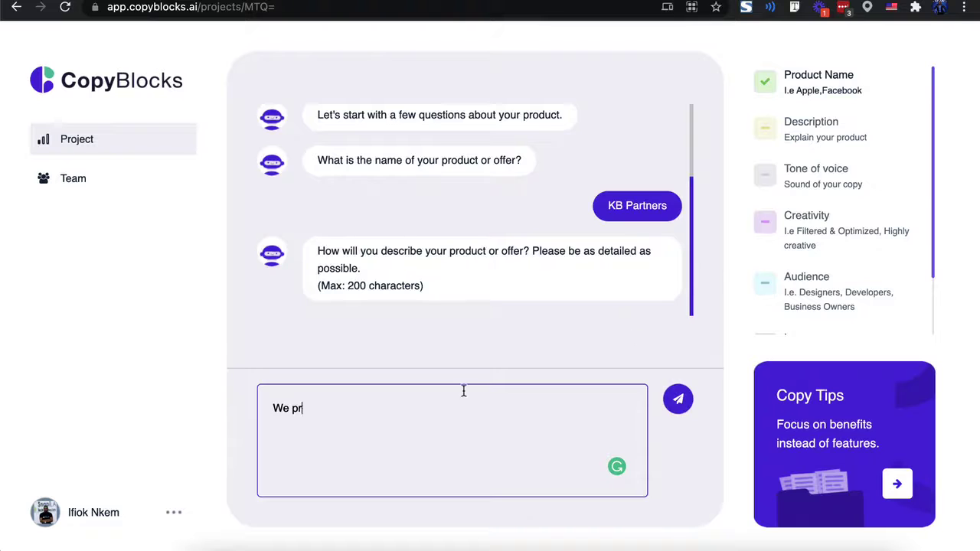
pyautogui.write('ovide accounting services for small businesses')
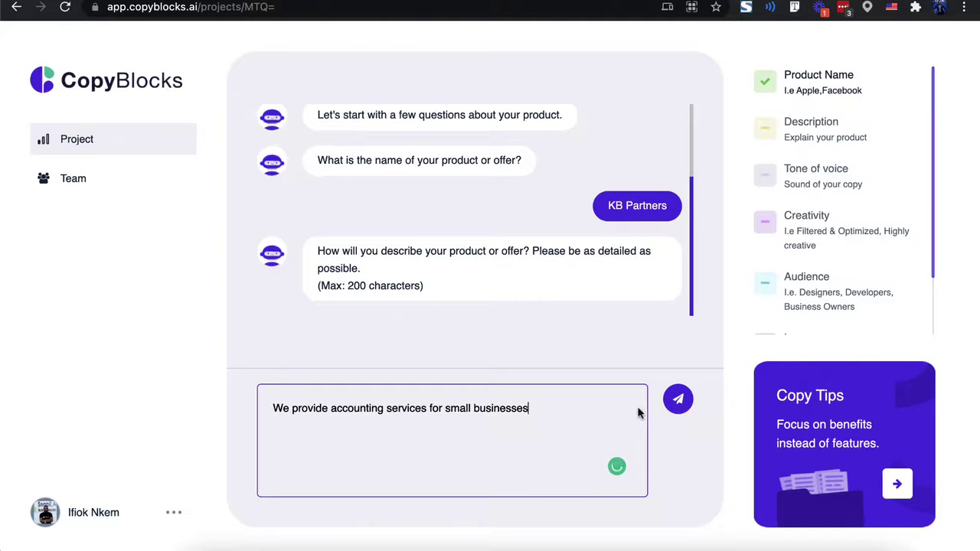
pyautogui.click(677, 399)
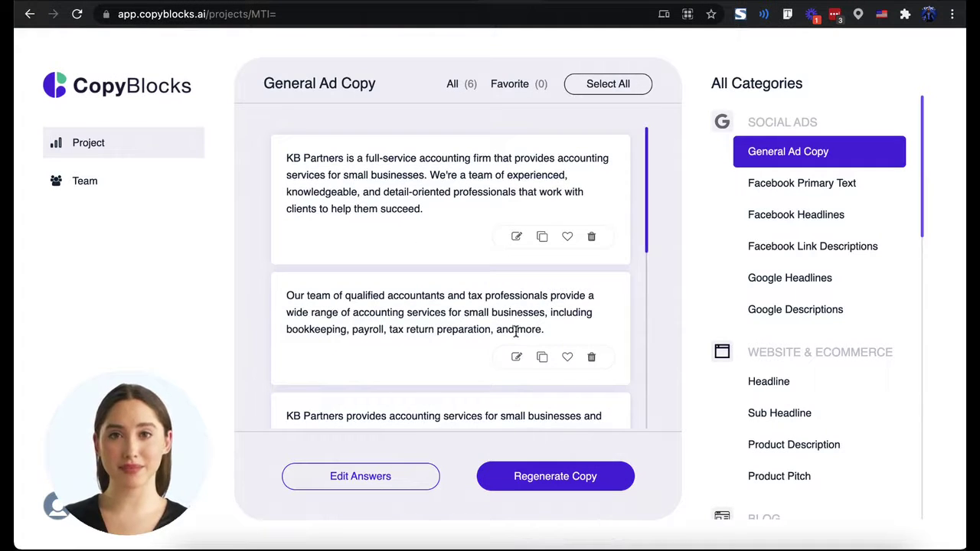
# Step: Read through KB Partners' AIDA sales copy results
pyautogui.scroll(-1, 516, 331)
pyautogui.scroll(-4, 744, 381)
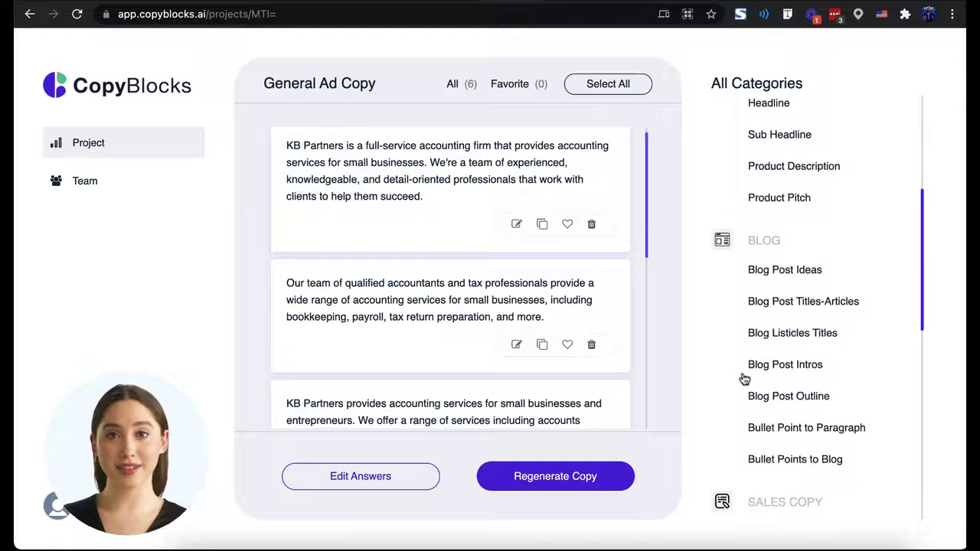
pyautogui.scroll(-5, 743, 378)
pyautogui.click(761, 383)
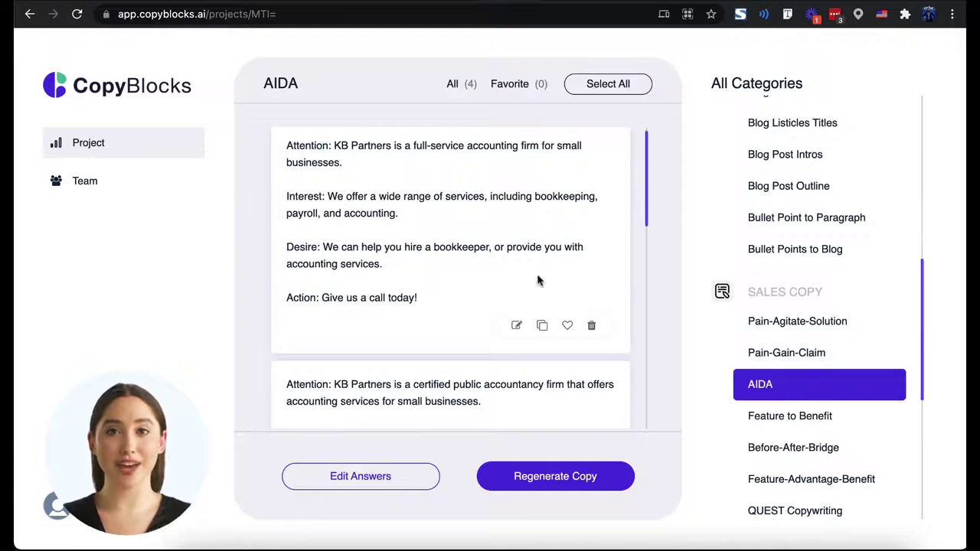
pyautogui.scroll(1, 537, 280)
pyautogui.scroll(-10, 375, 246)
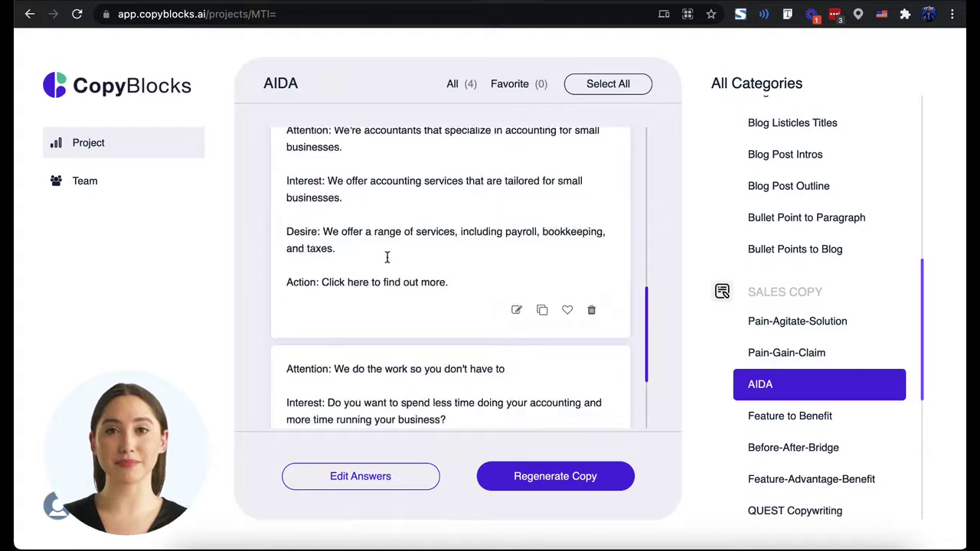
pyautogui.scroll(-3, 387, 258)
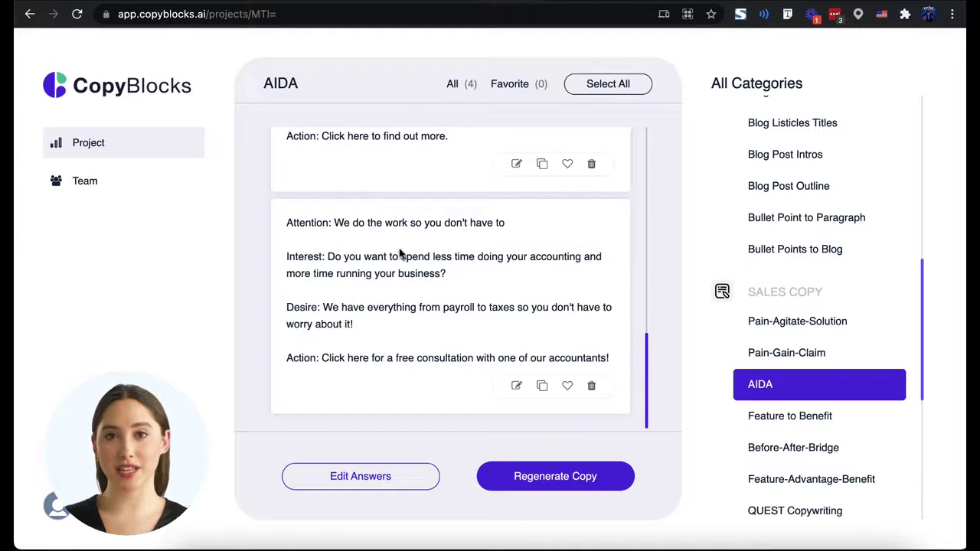
pyautogui.scroll(3, 408, 260)
pyautogui.scroll(-3, 408, 260)
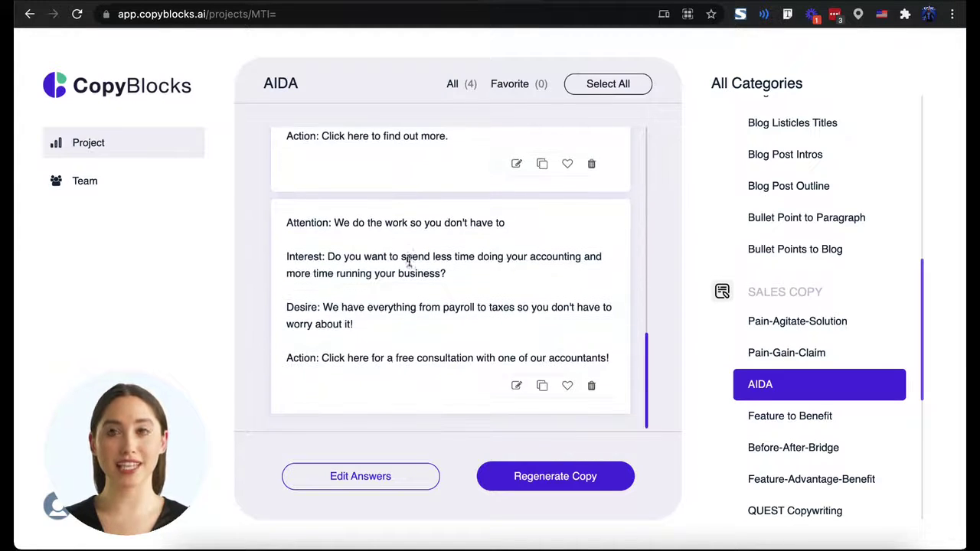
pyautogui.scroll(-5, 721, 412)
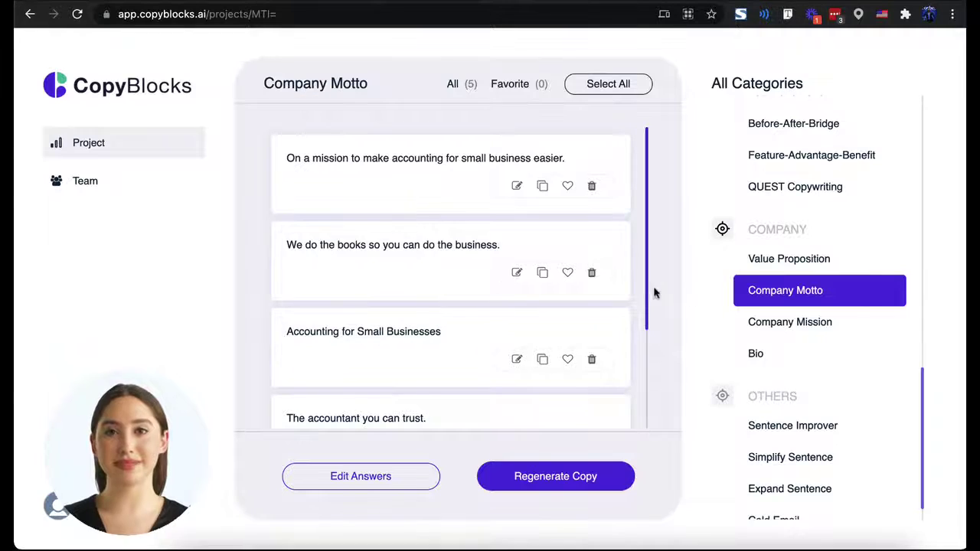
# Step: Review the Company Mission, Pain-Agitate-Solution and website Headline results
pyautogui.click(757, 327)
pyautogui.scroll(3, 755, 252)
pyautogui.scroll(2, 758, 230)
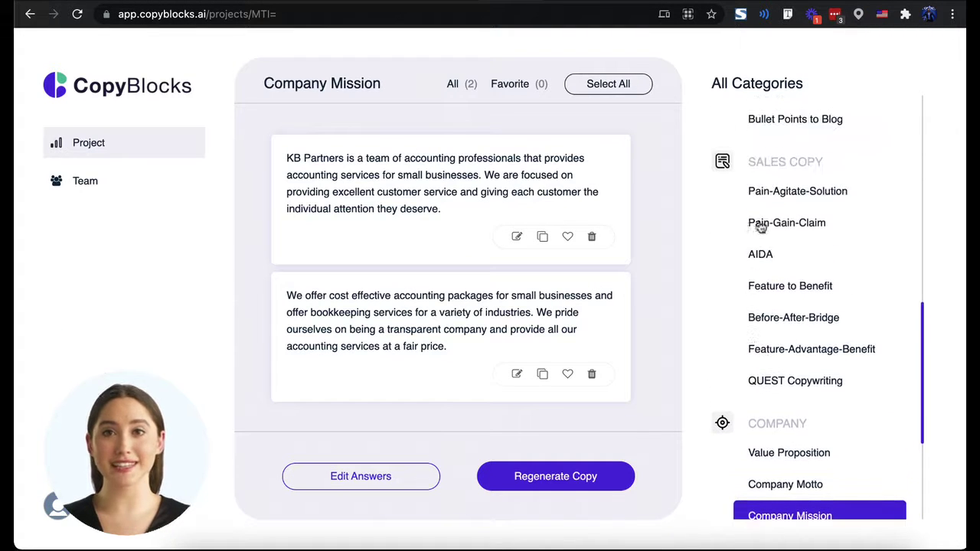
pyautogui.click(762, 190)
pyautogui.scroll(8, 763, 187)
pyautogui.scroll(-3, 758, 186)
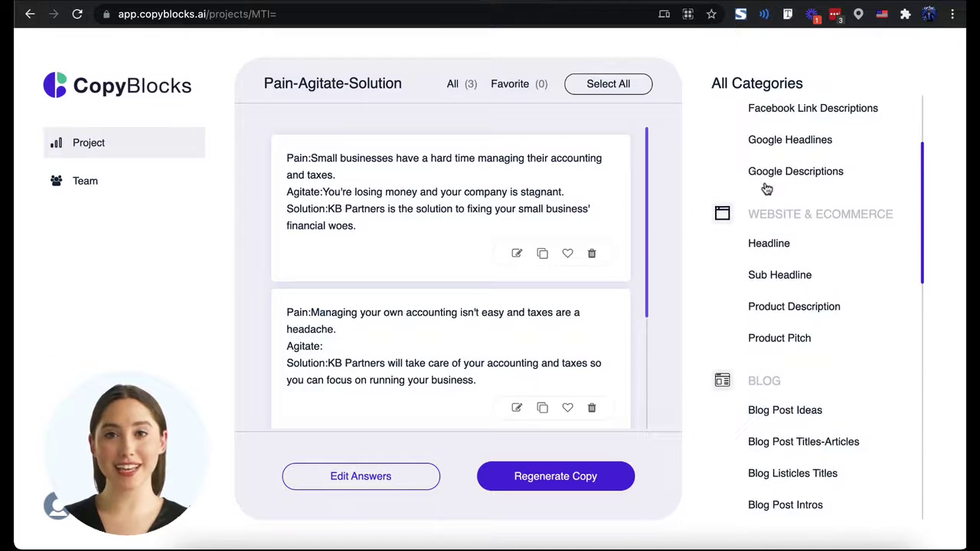
pyautogui.click(765, 174)
pyautogui.scroll(-2, 481, 268)
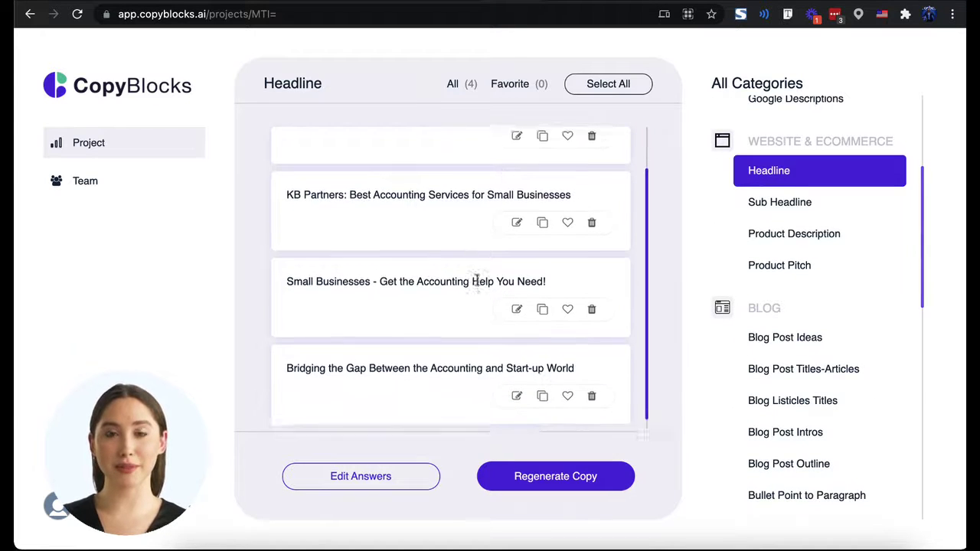
pyautogui.scroll(5, 754, 217)
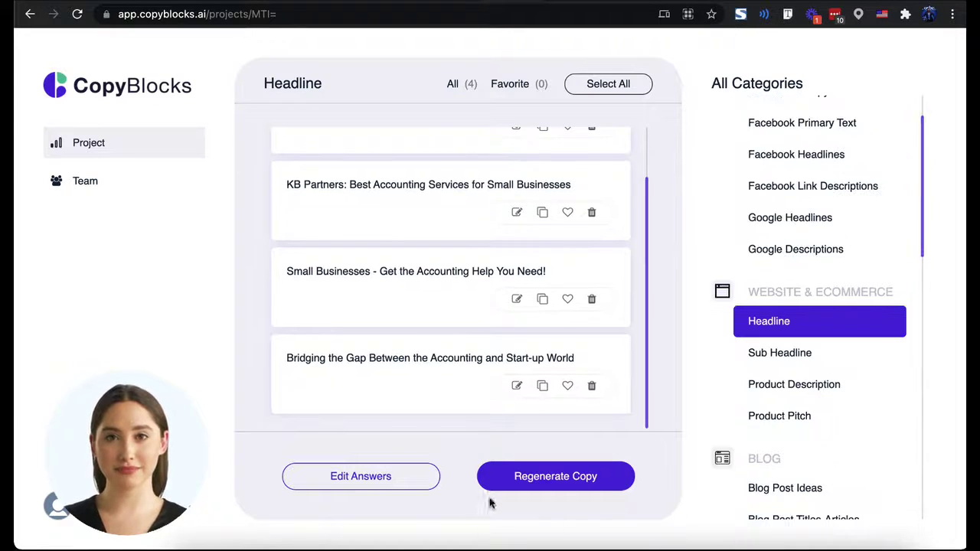
# Step: Reopen the project's answers and look over the tone of voice choices
pyautogui.click(385, 488)
pyautogui.scroll(-1, 459, 390)
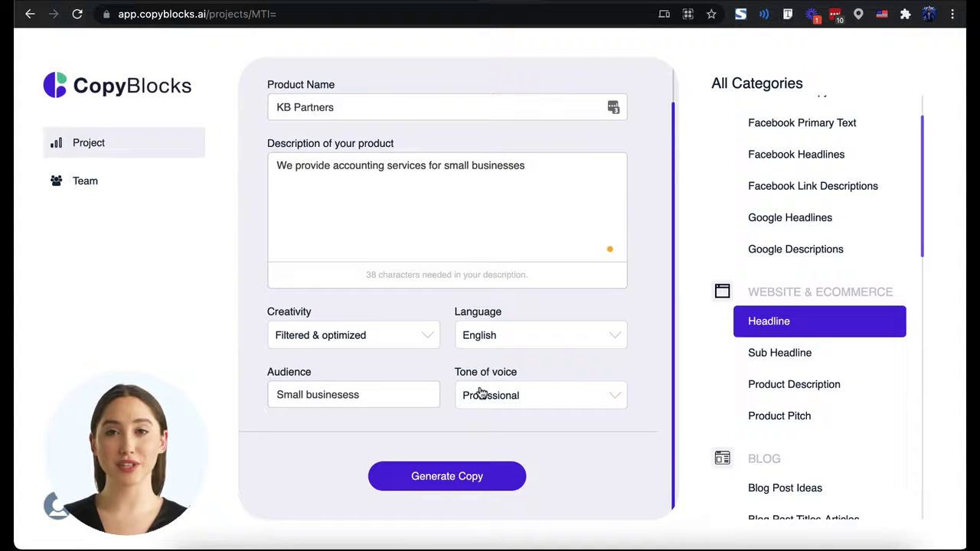
pyautogui.click(481, 392)
pyautogui.scroll(-2, 493, 471)
pyautogui.scroll(-1, 494, 471)
pyautogui.scroll(4, 496, 475)
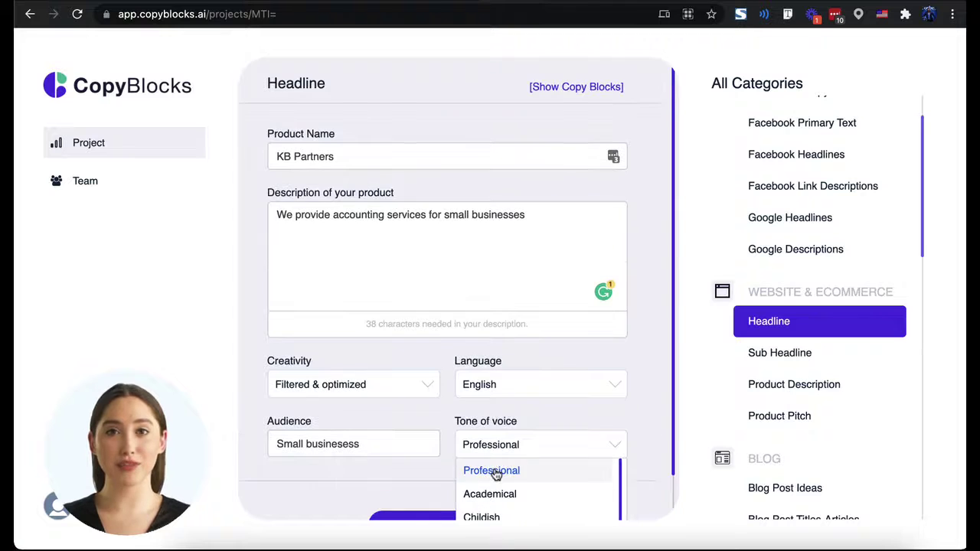
# Step: Browse the available output languages, then return to the General Ad Copy results
pyautogui.click(497, 392)
pyautogui.scroll(-1, 467, 406)
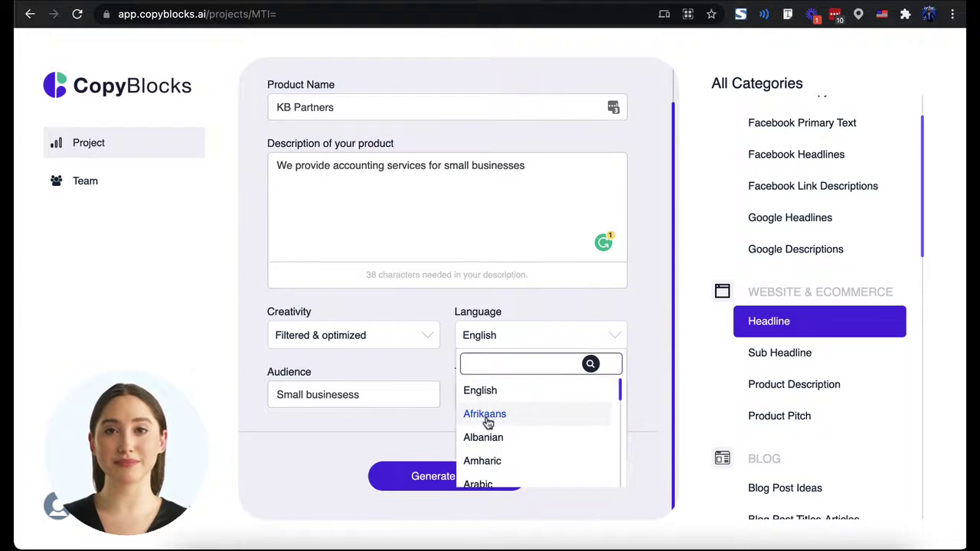
pyautogui.scroll(-3, 490, 427)
pyautogui.scroll(-3, 490, 428)
pyautogui.scroll(-2, 490, 428)
pyautogui.scroll(1, 608, 316)
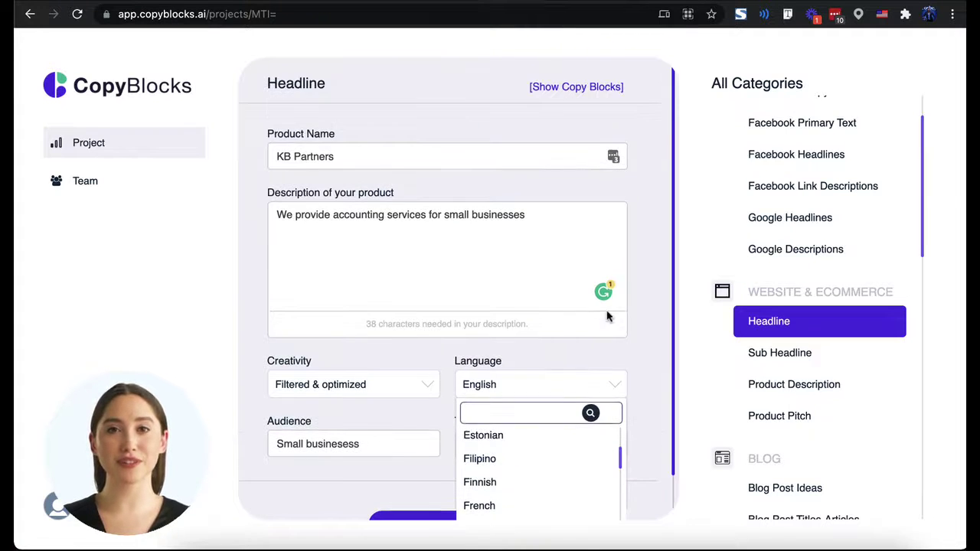
pyautogui.scroll(1, 766, 265)
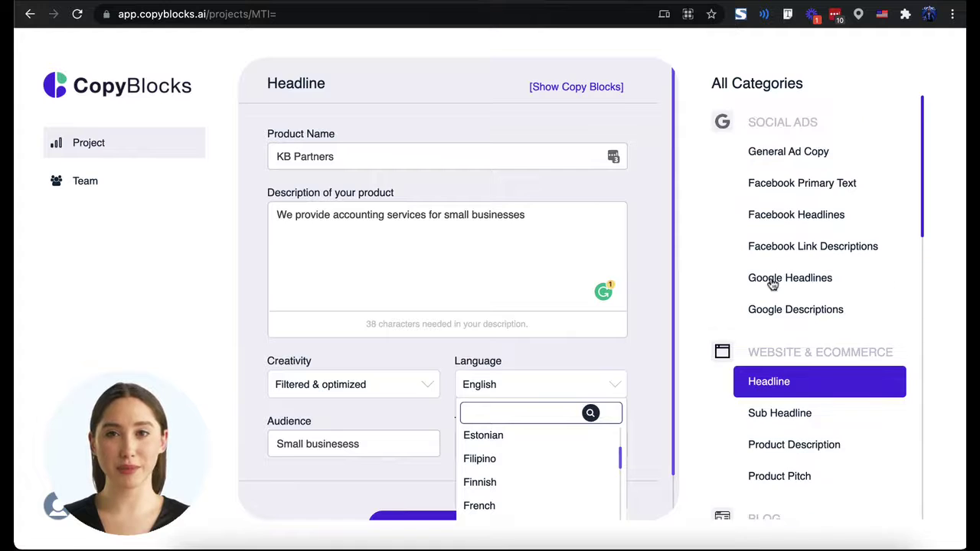
pyautogui.click(778, 154)
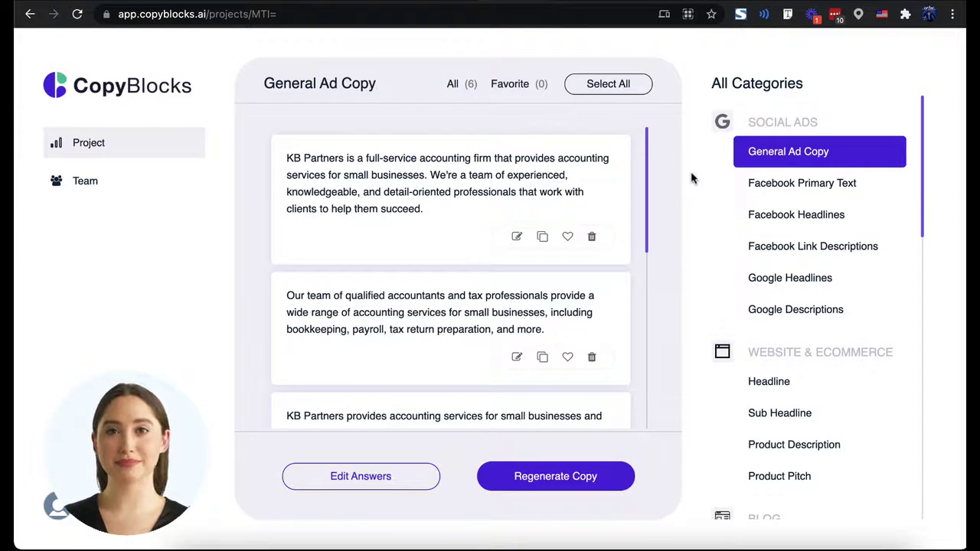
# Step: Review the Facebook Primary Text, Headlines, Link Descriptions and Google Headlines and Descriptions copy
pyautogui.click(761, 188)
pyautogui.scroll(-1, 538, 253)
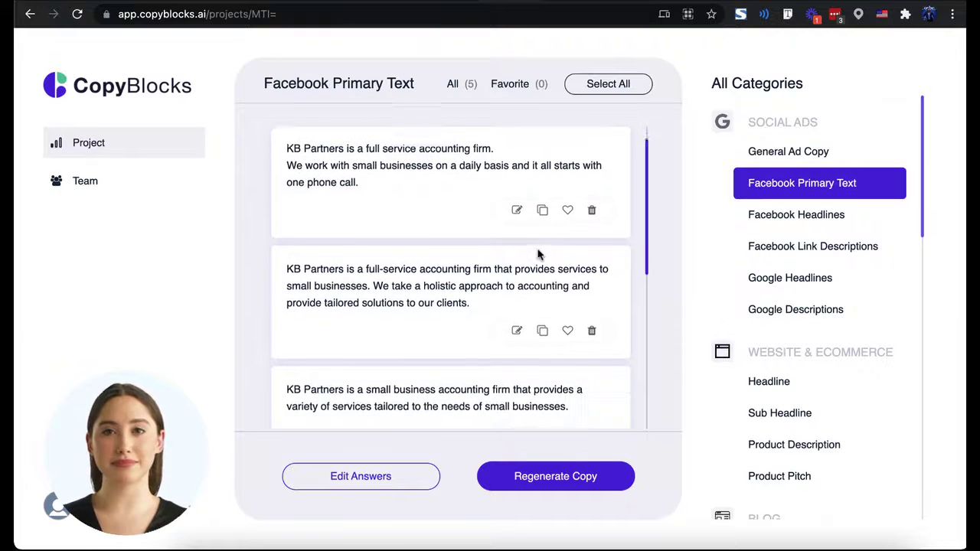
pyautogui.click(761, 214)
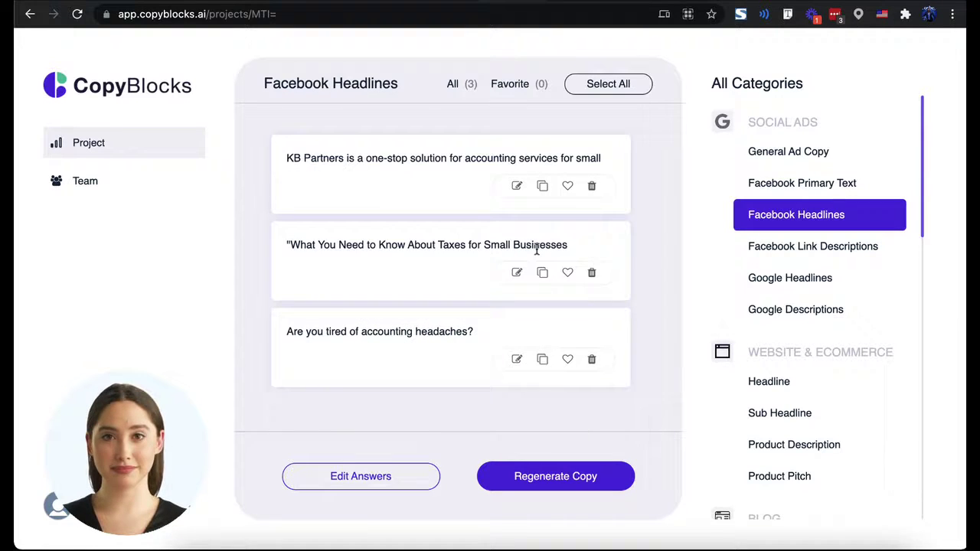
pyautogui.click(768, 259)
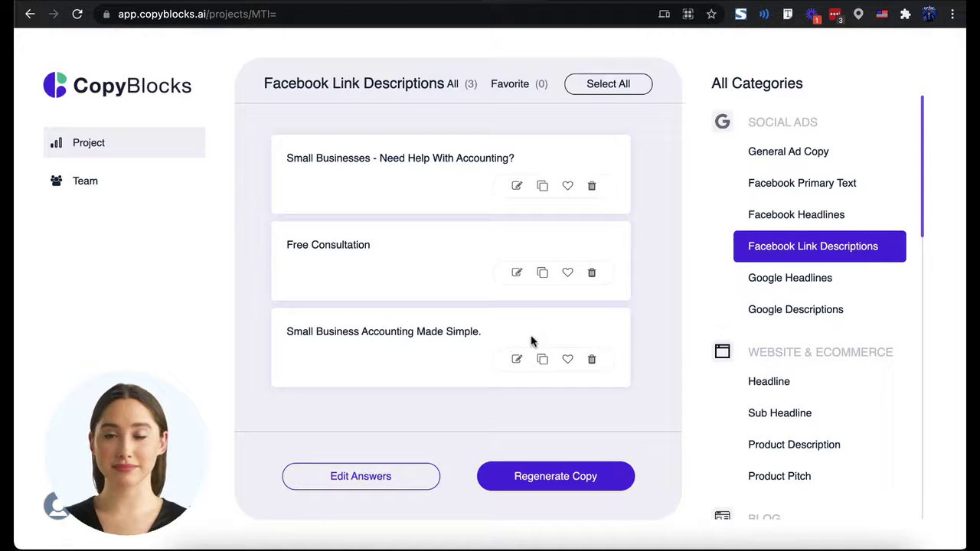
pyautogui.click(777, 280)
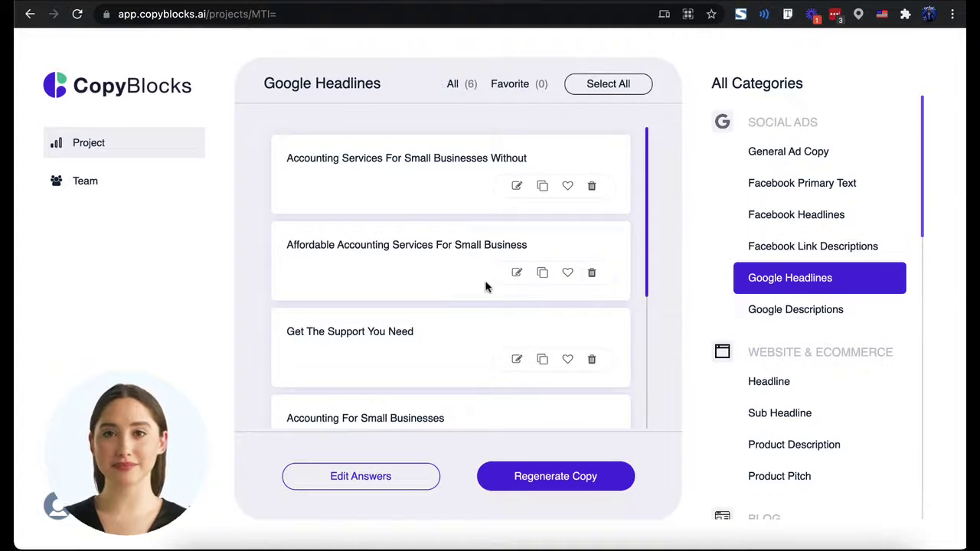
pyautogui.scroll(-1, 485, 285)
pyautogui.scroll(-3, 486, 286)
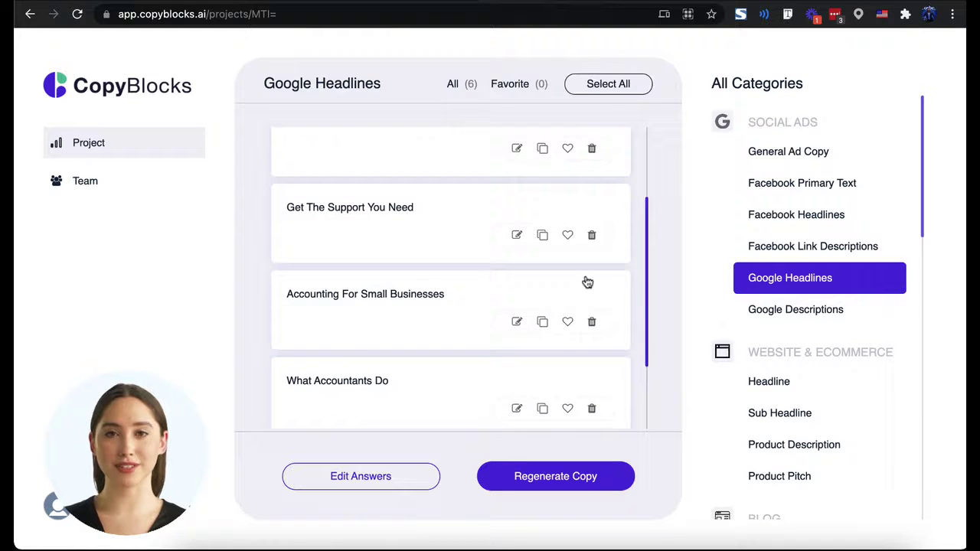
pyautogui.click(792, 306)
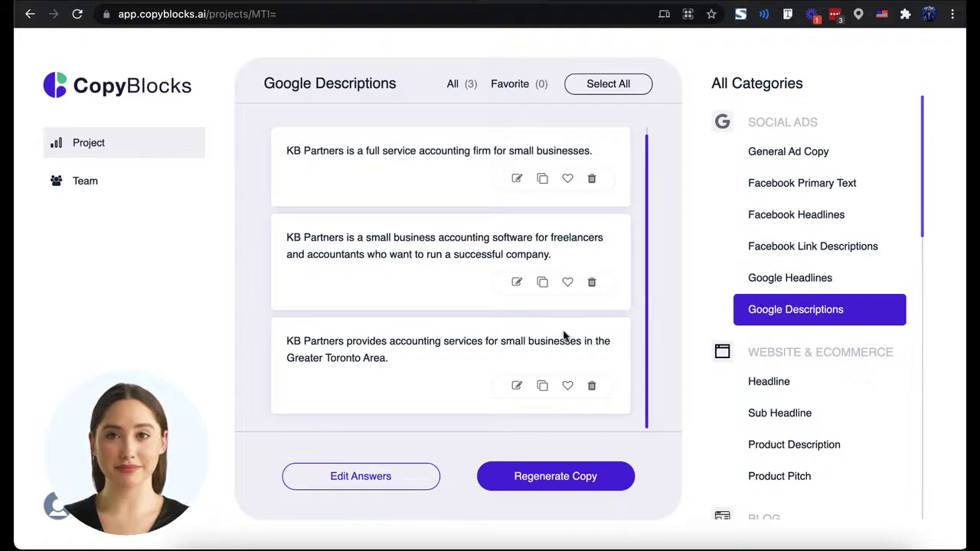
# Step: Review the website Headline, Sub Headline, Product Description and Product Pitch copy
pyautogui.click(766, 383)
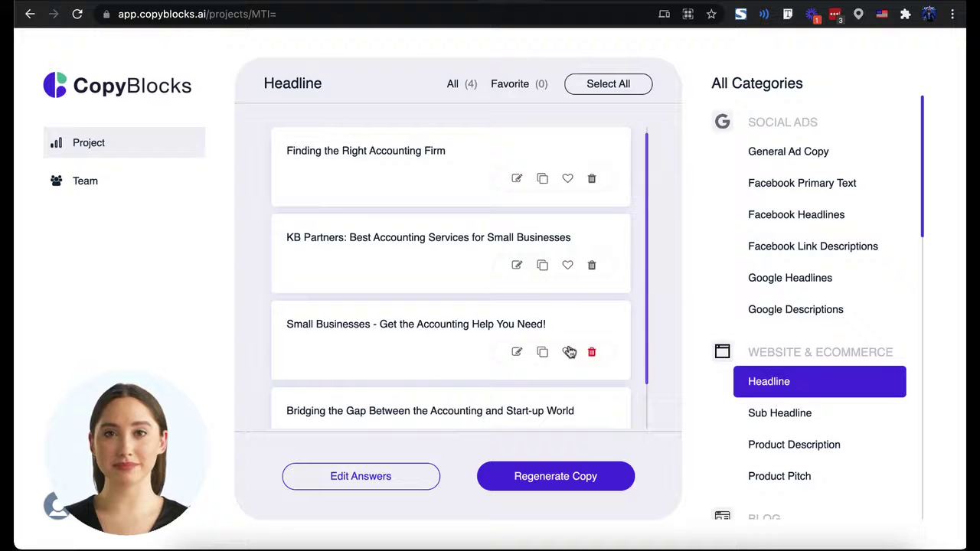
pyautogui.scroll(-3, 565, 348)
pyautogui.scroll(3, 565, 350)
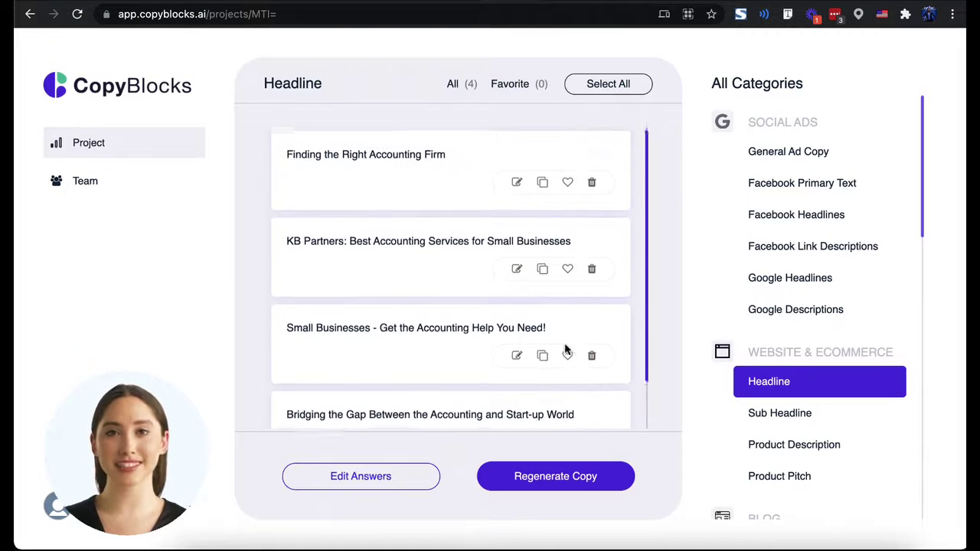
pyautogui.click(796, 417)
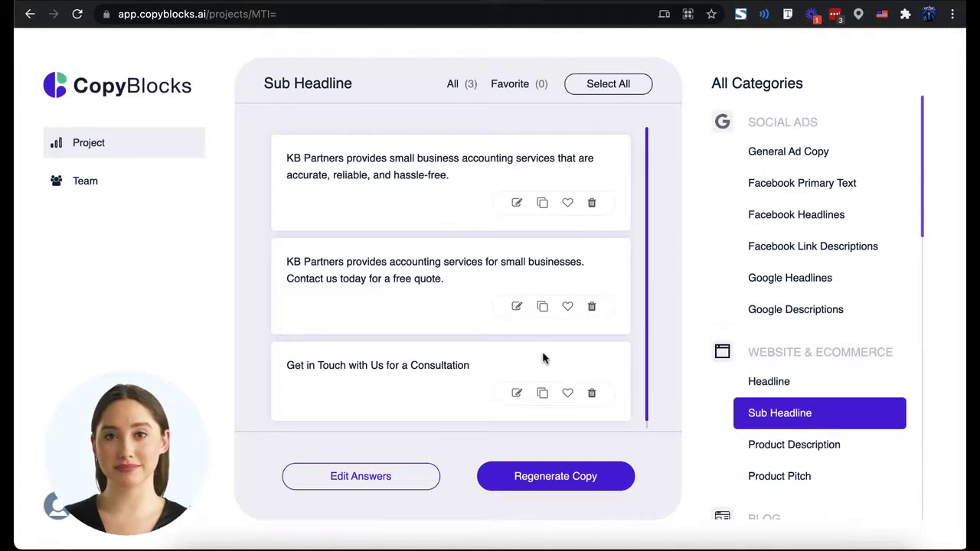
pyautogui.click(774, 445)
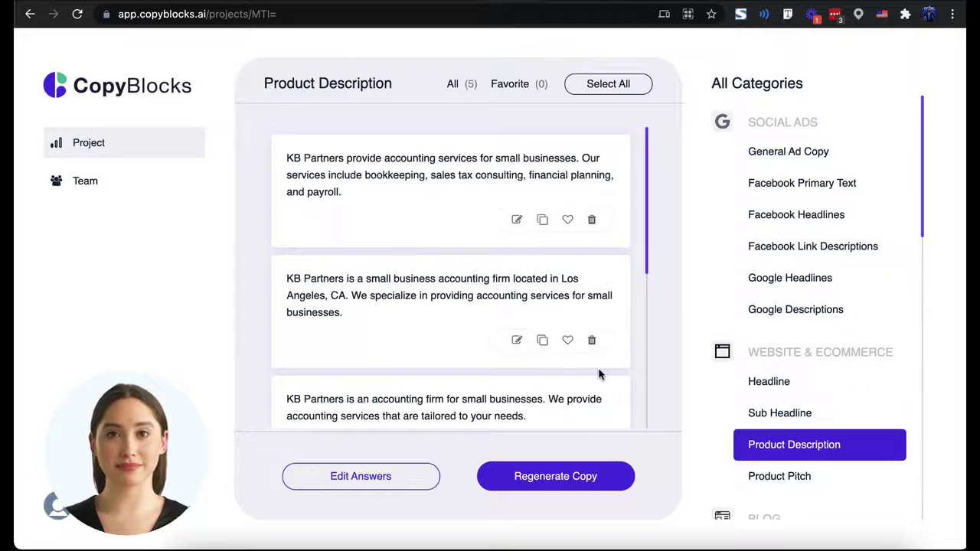
pyautogui.scroll(-3, 553, 380)
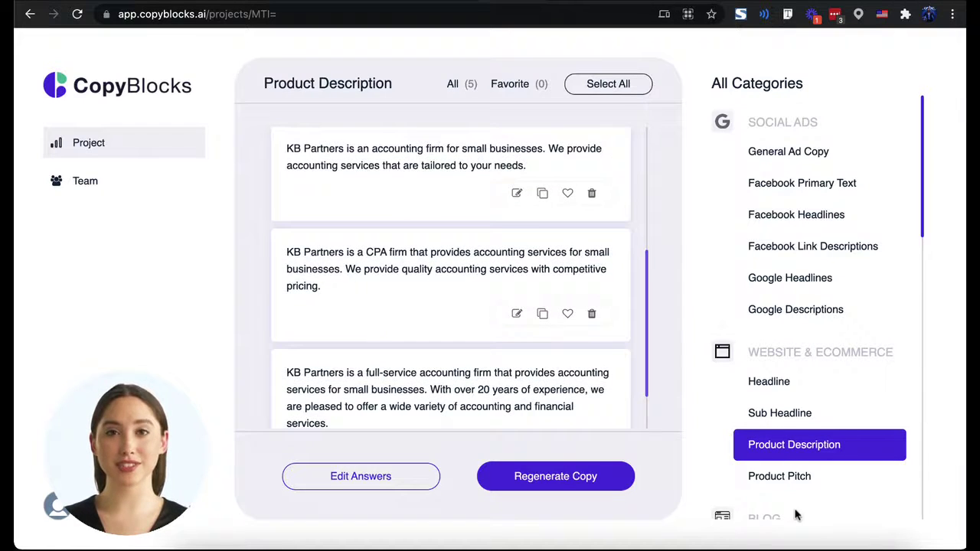
pyautogui.click(786, 469)
pyautogui.scroll(5, 526, 354)
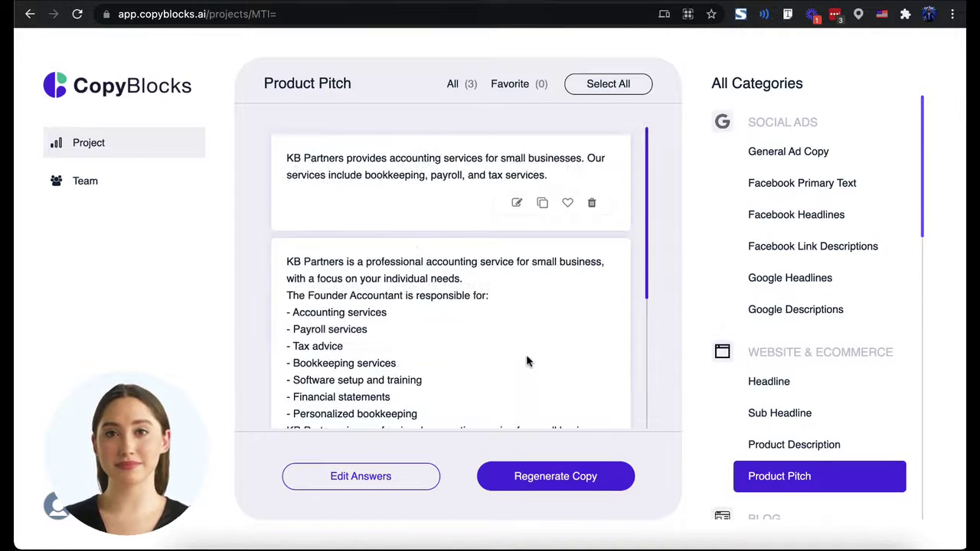
pyautogui.scroll(-3, 743, 380)
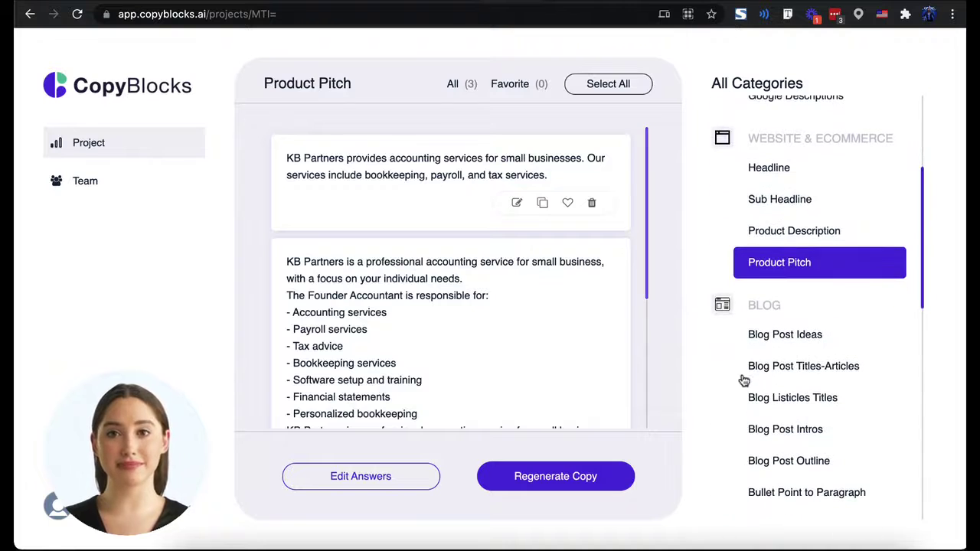
# Step: Review the blog copy, from Blog Post Ideas through Bullet Point to Paragraph
pyautogui.click(771, 346)
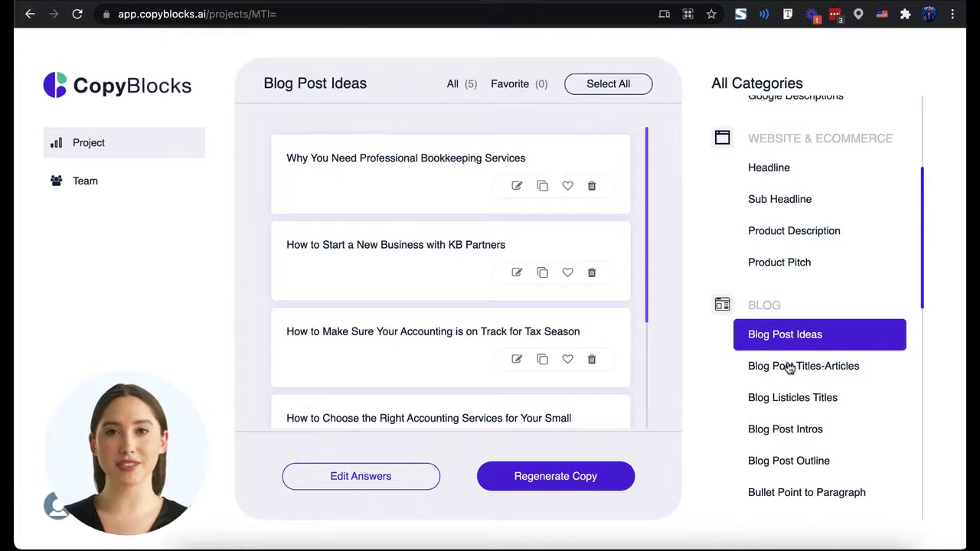
pyautogui.click(789, 368)
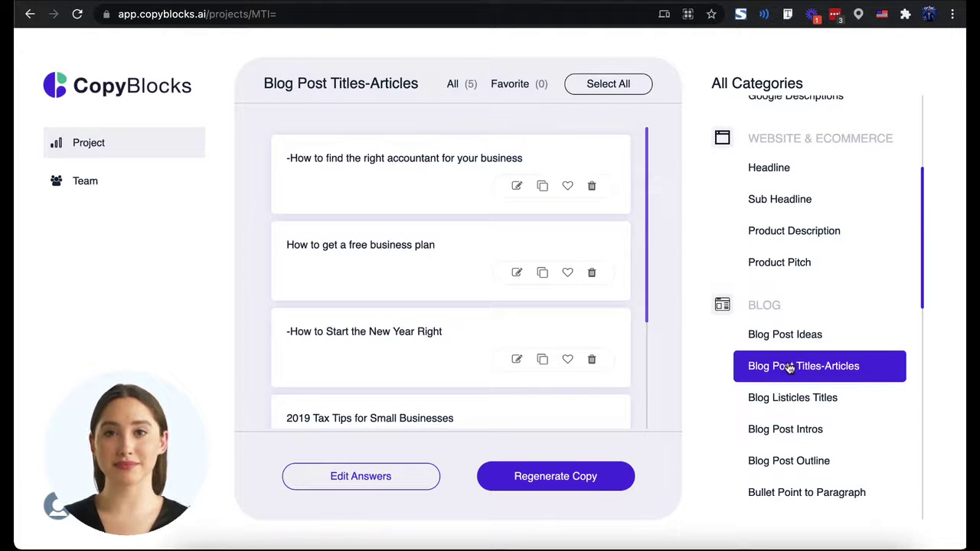
pyautogui.click(784, 403)
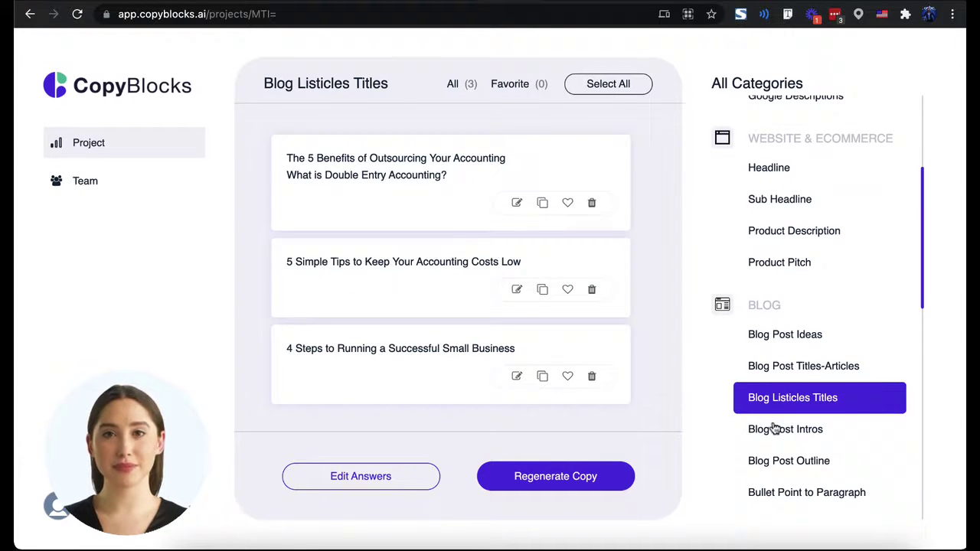
pyautogui.click(774, 429)
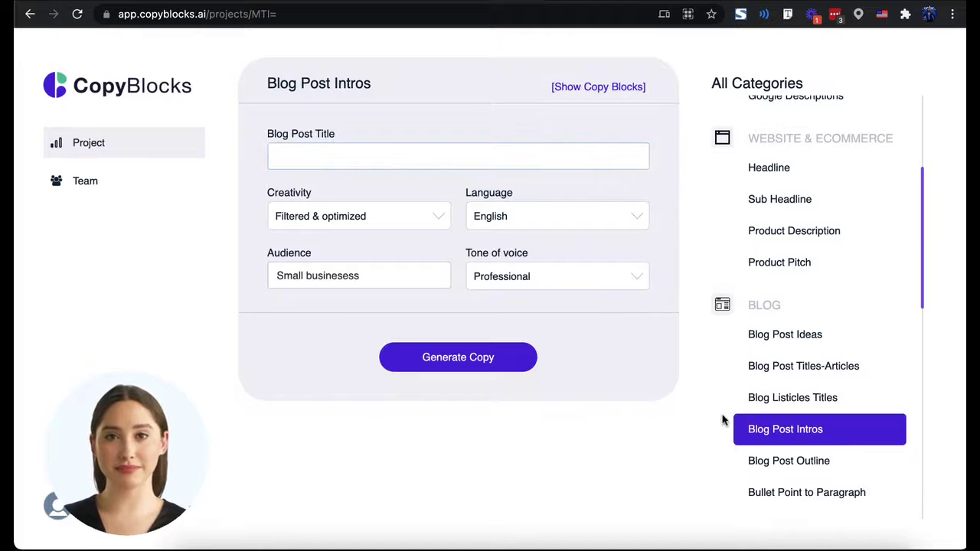
pyautogui.click(745, 468)
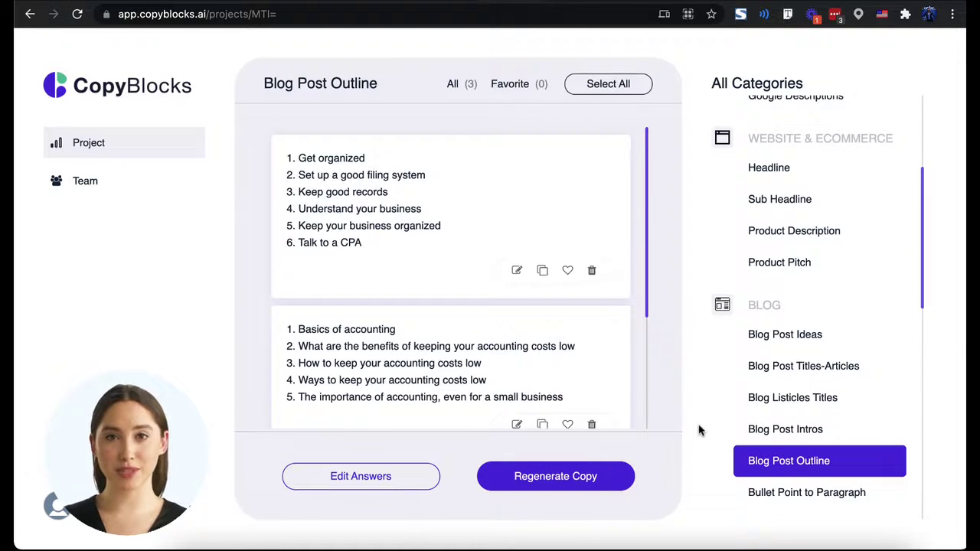
pyautogui.scroll(-2, 766, 444)
pyautogui.scroll(-1, 796, 452)
pyautogui.click(809, 447)
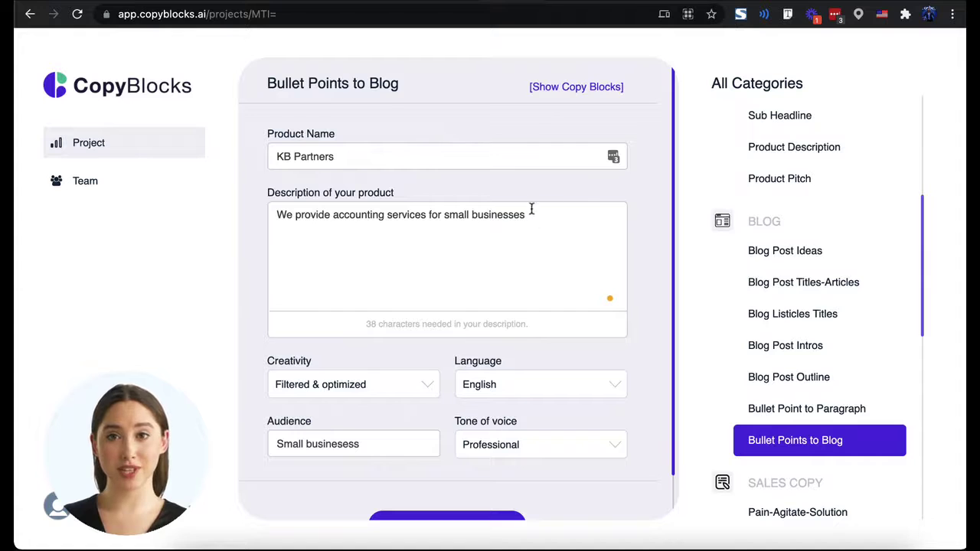
pyautogui.click(789, 411)
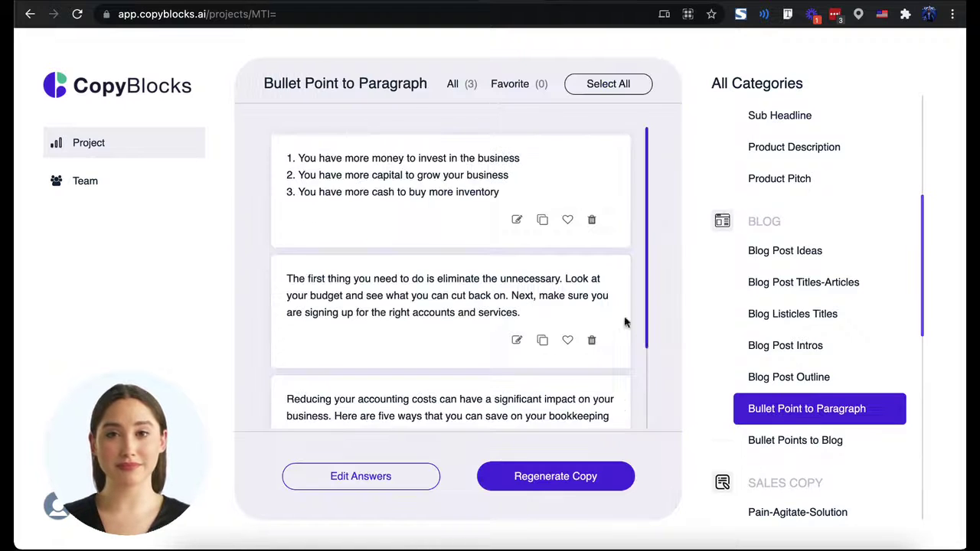
pyautogui.scroll(-3, 506, 306)
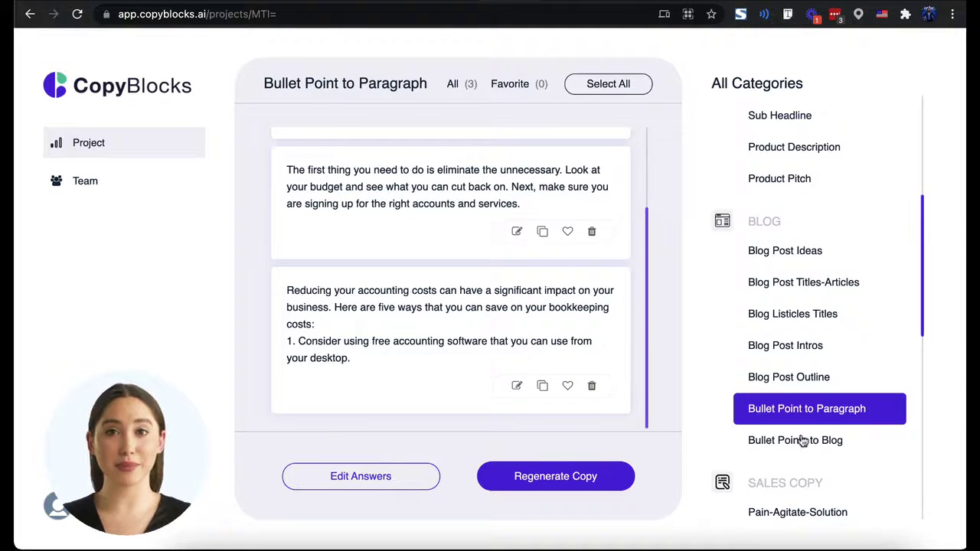
# Step: Review the Pain-Agitate-Solution, Pain-Gain-Claim and AIDA sales copy
pyautogui.scroll(-2, 804, 440)
pyautogui.click(775, 414)
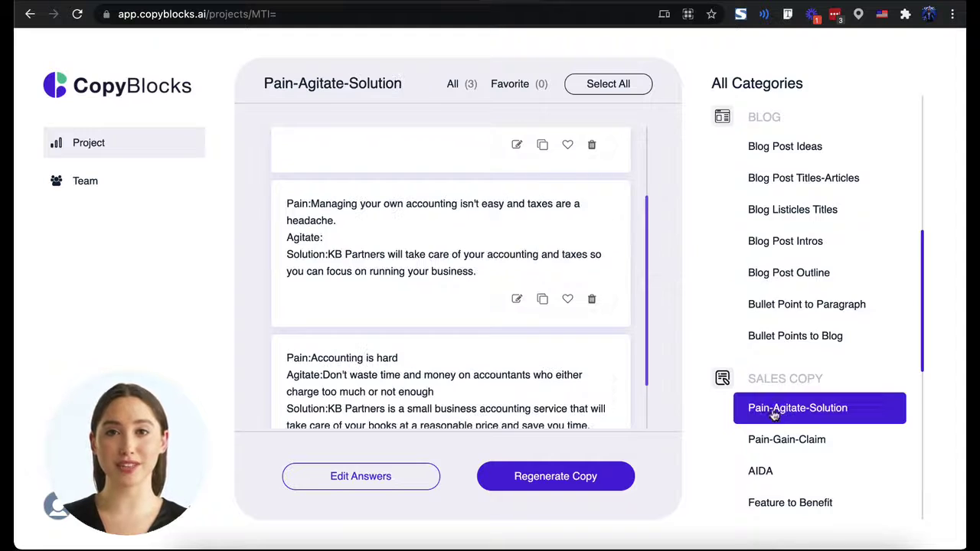
pyautogui.scroll(3, 597, 369)
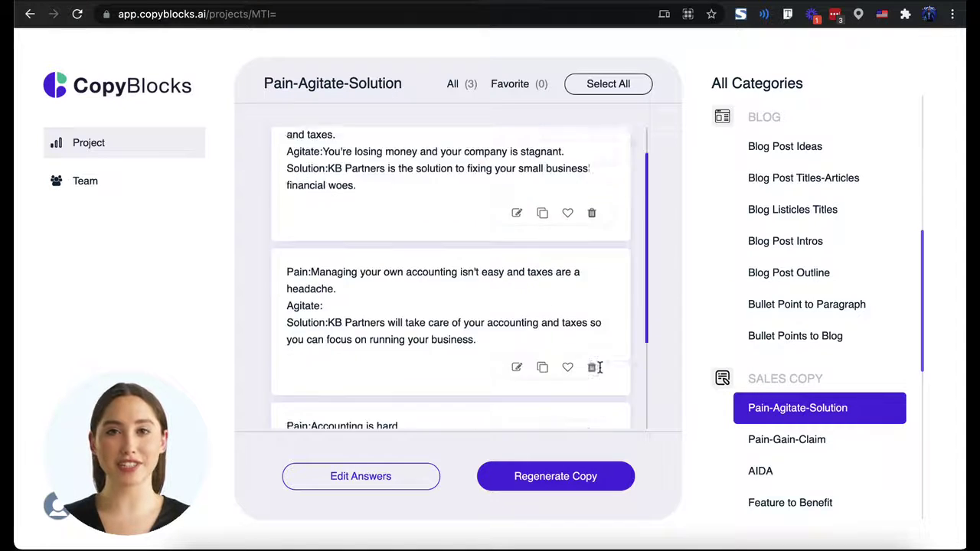
pyautogui.click(771, 450)
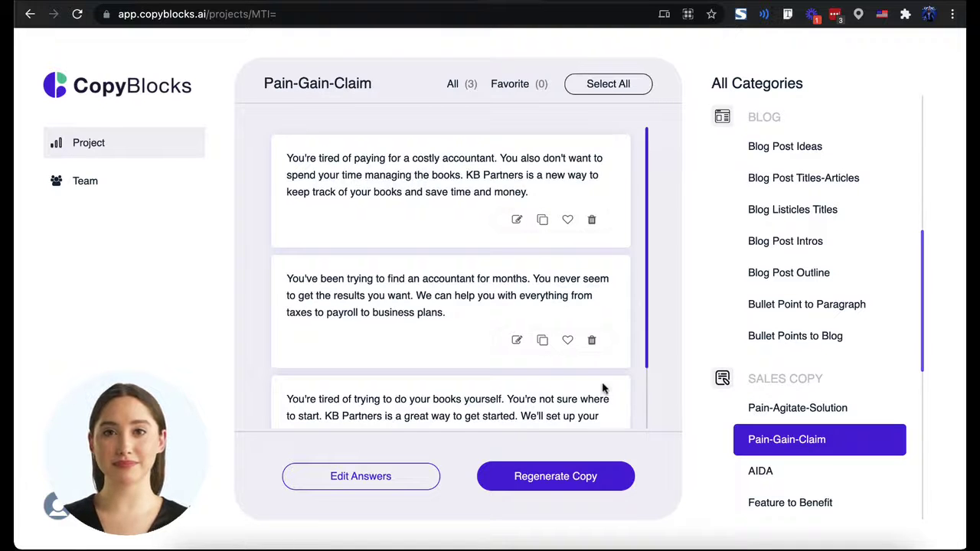
pyautogui.scroll(-2, 590, 383)
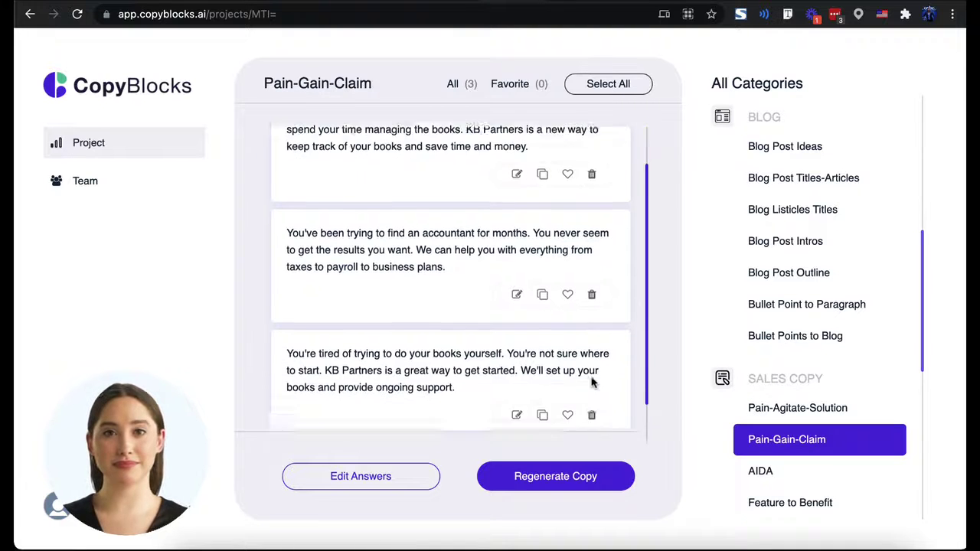
pyautogui.click(766, 472)
pyautogui.scroll(-3, 545, 383)
pyautogui.scroll(-3, 545, 387)
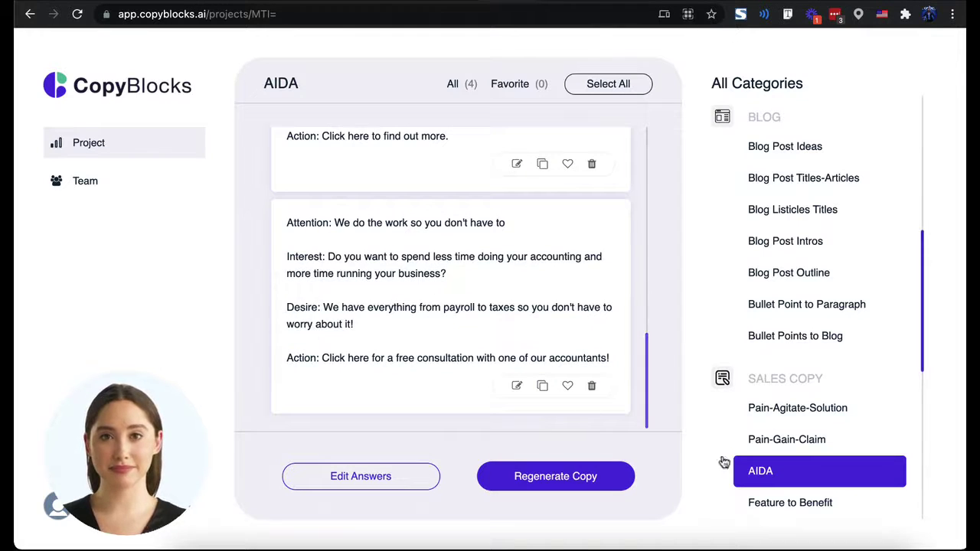
# Step: Review the Feature to Benefit, Before-After-Bridge, Feature-Advantage-Benefit and QUEST Copywriting results
pyautogui.click(777, 510)
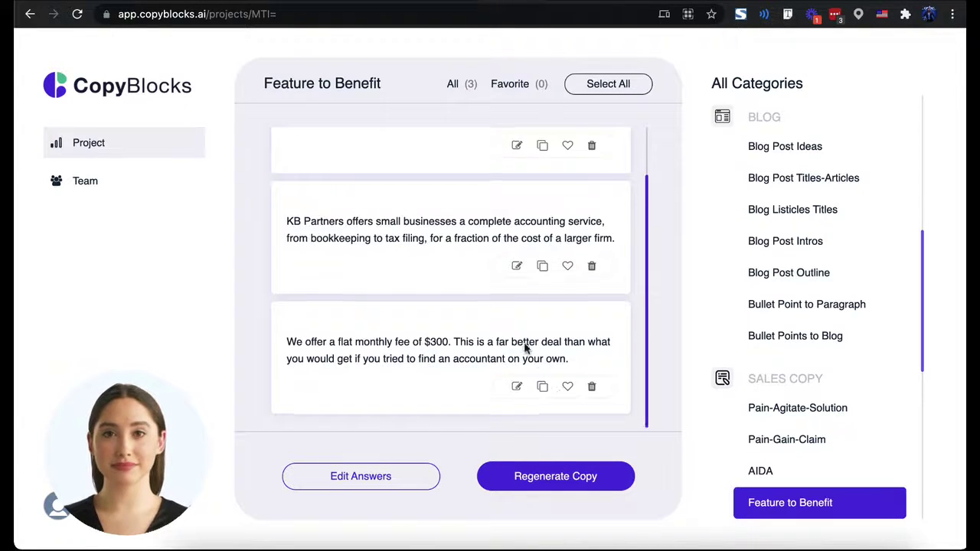
pyautogui.scroll(2, 525, 350)
pyautogui.scroll(-1, 813, 389)
pyautogui.scroll(-3, 813, 390)
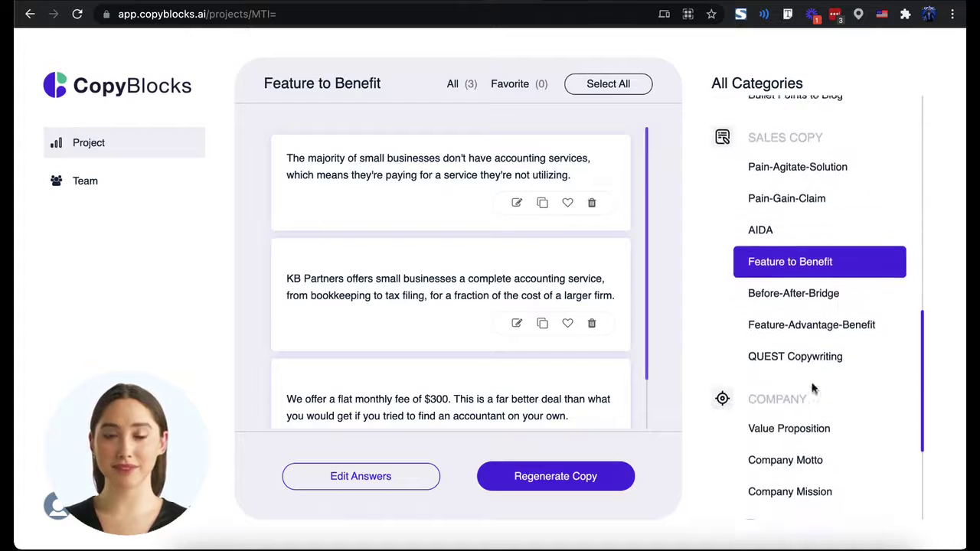
pyautogui.click(785, 294)
pyautogui.scroll(-2, 549, 257)
pyautogui.scroll(2, 548, 257)
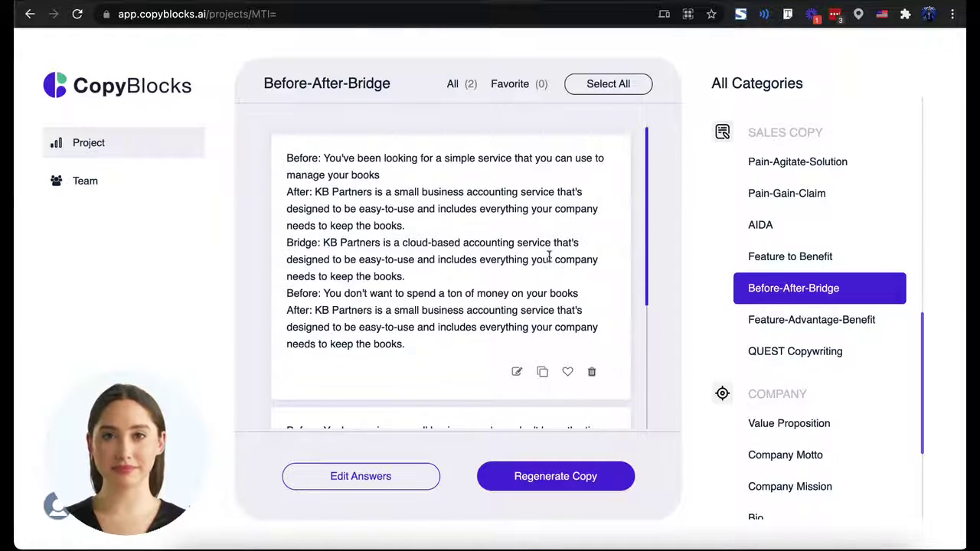
pyautogui.click(778, 325)
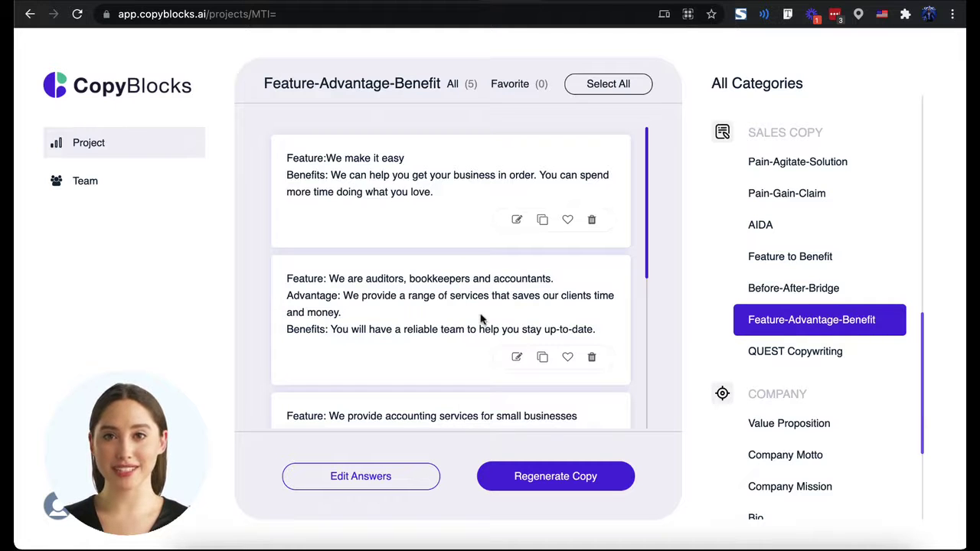
pyautogui.click(754, 358)
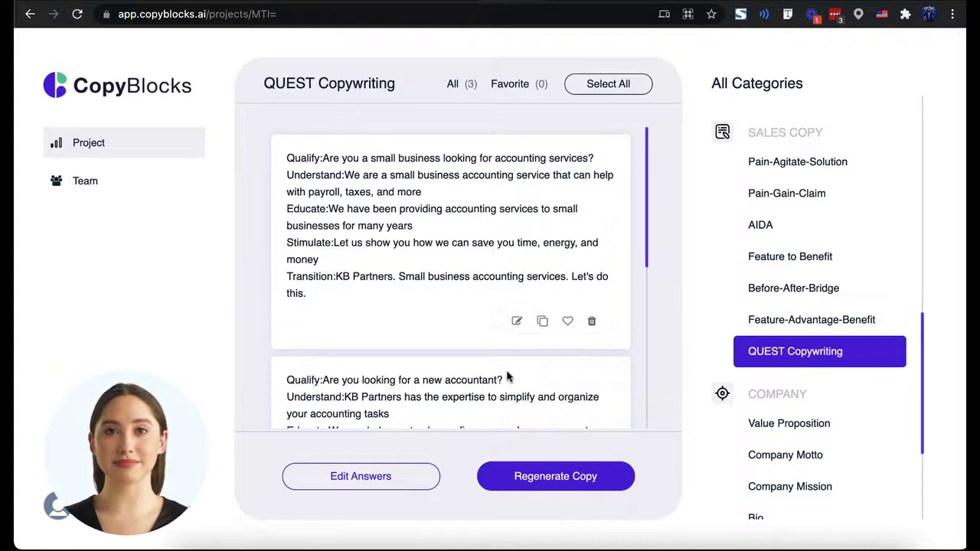
pyautogui.scroll(-3, 508, 378)
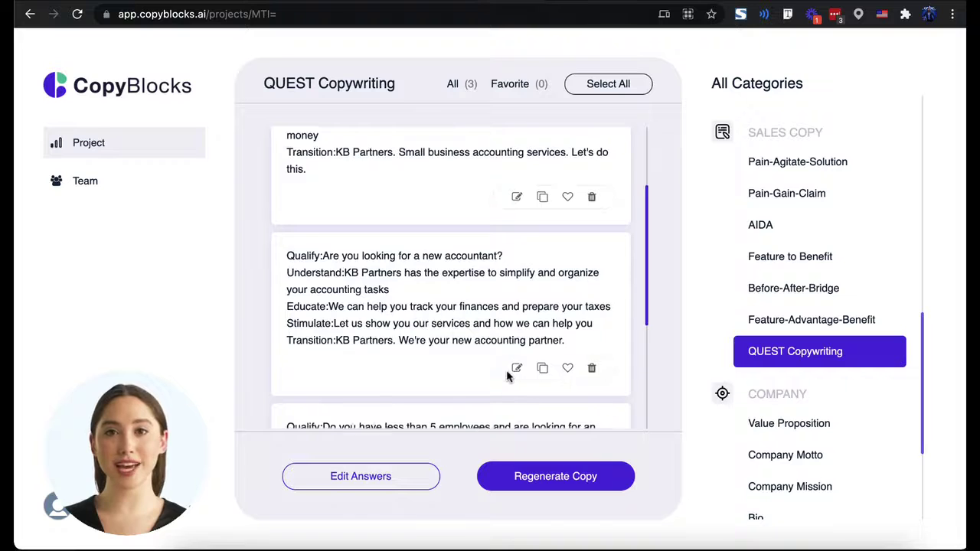
# Step: Review the Value Proposition, Company Motto and Company Mission copy
pyautogui.click(764, 435)
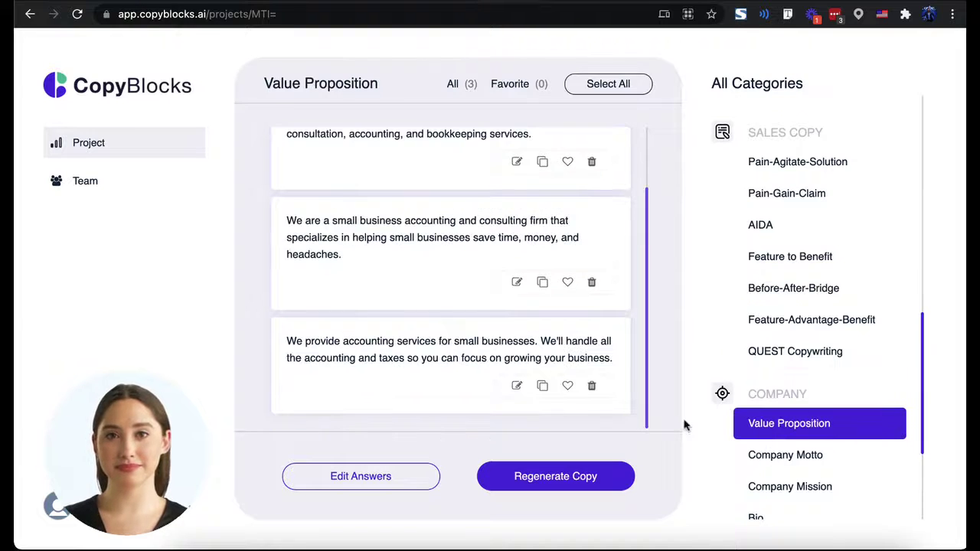
pyautogui.scroll(2, 506, 278)
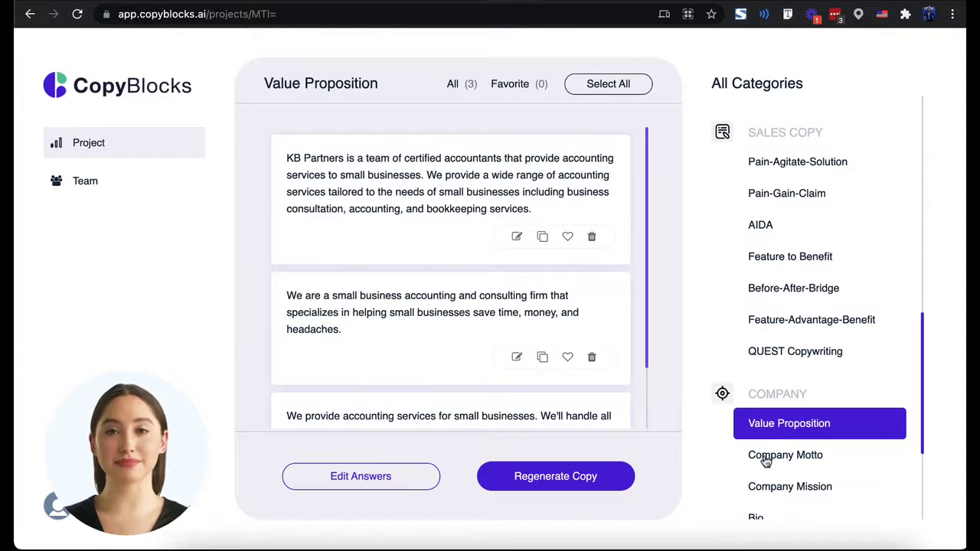
pyautogui.click(761, 457)
pyautogui.scroll(-2, 773, 446)
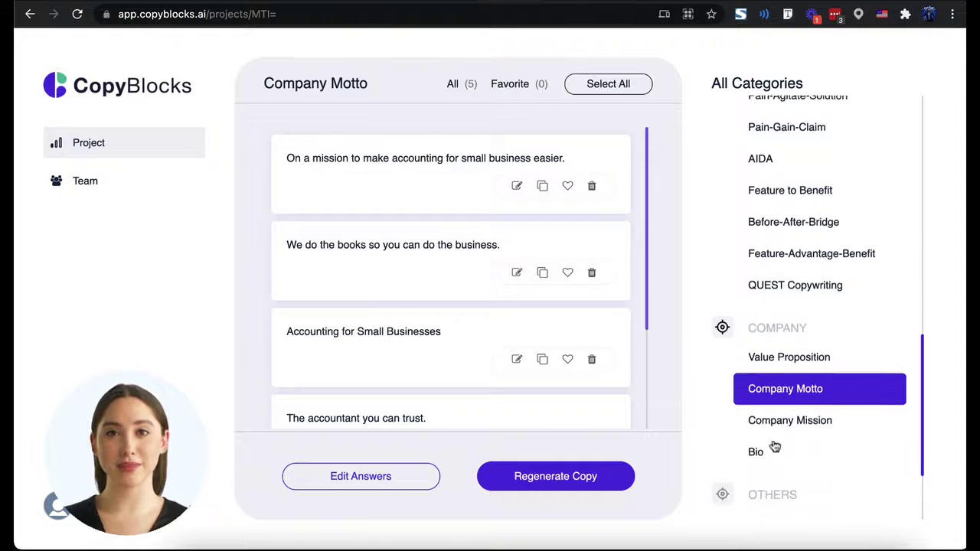
pyautogui.click(779, 411)
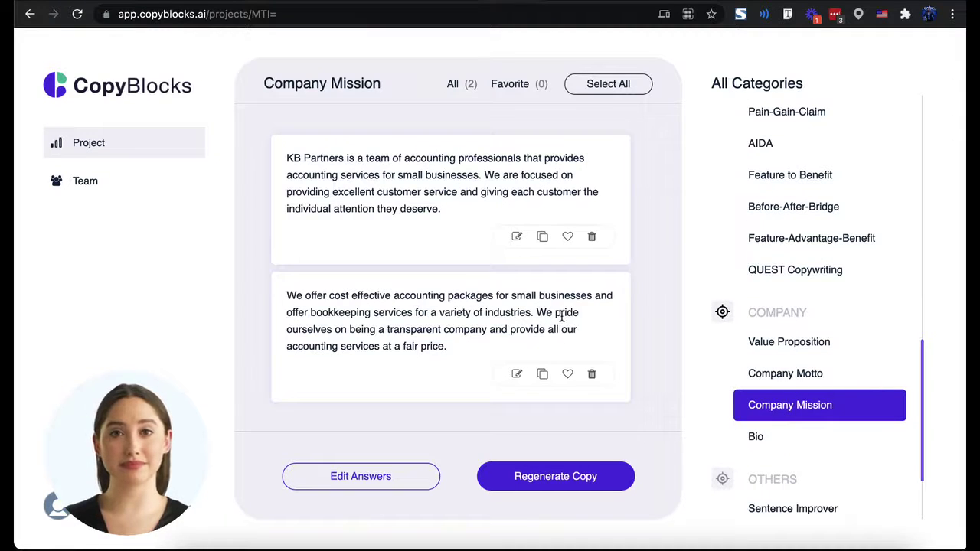
# Step: Read through the Bio copy, then go back to the AIDA sales pieces
pyautogui.click(763, 436)
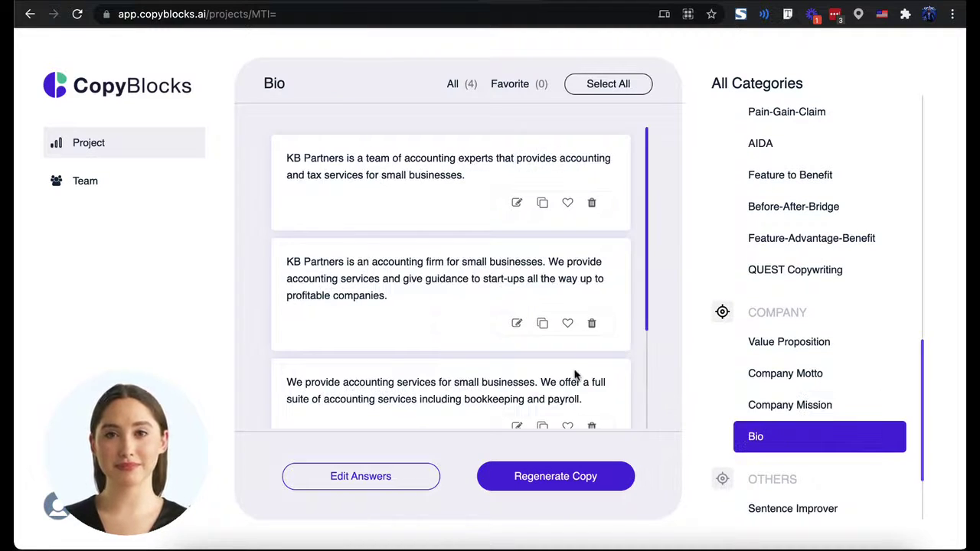
pyautogui.scroll(-4, 576, 376)
pyautogui.scroll(3, 576, 375)
pyautogui.scroll(-1, 827, 494)
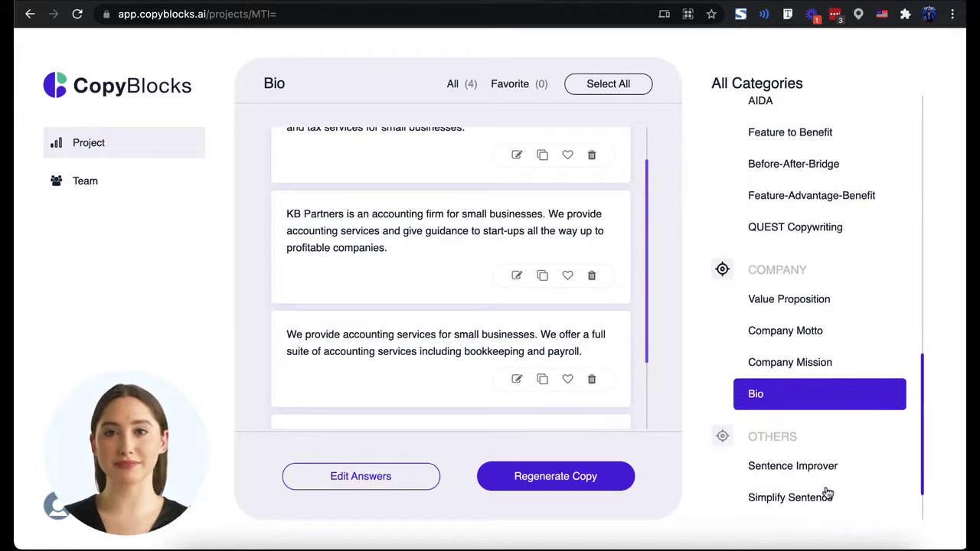
pyautogui.scroll(-2, 827, 494)
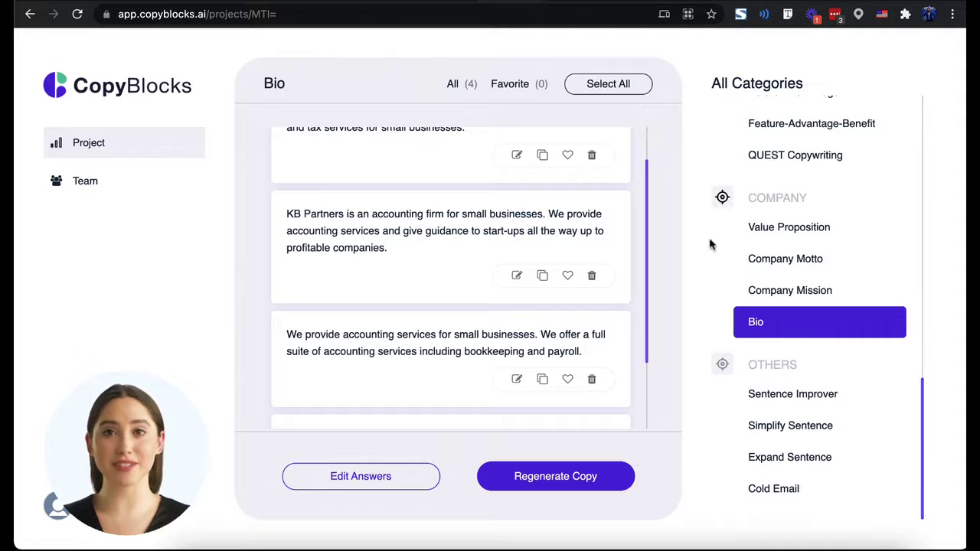
pyautogui.scroll(5, 740, 322)
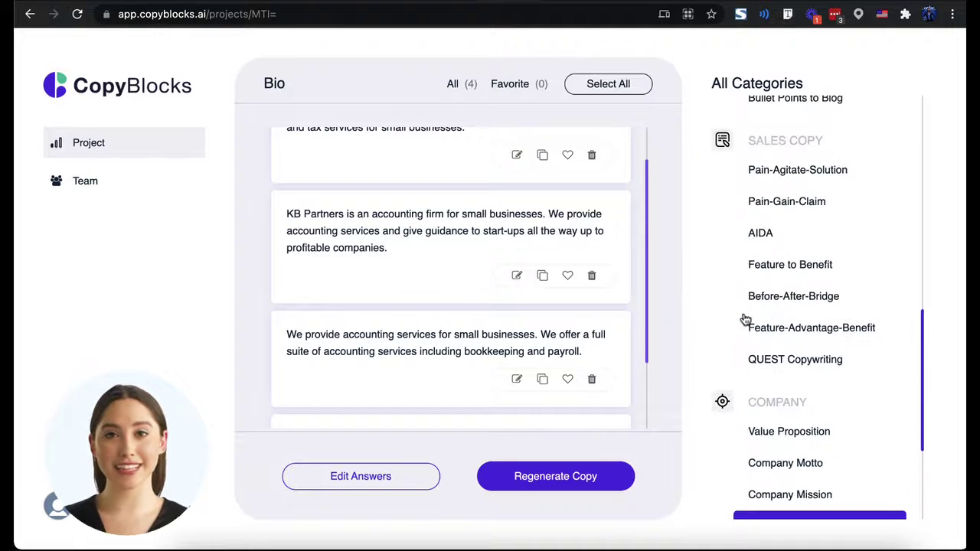
pyautogui.click(763, 231)
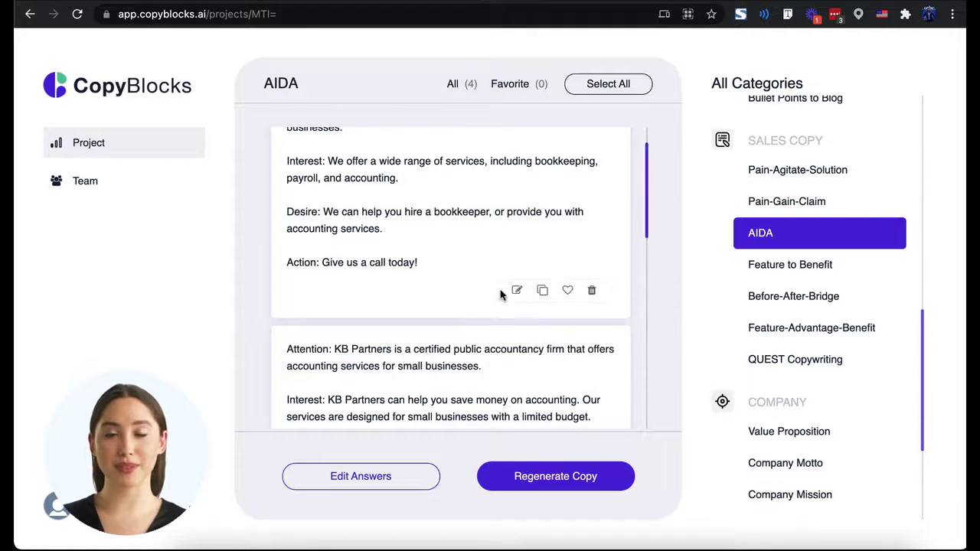
pyautogui.scroll(-7, 502, 295)
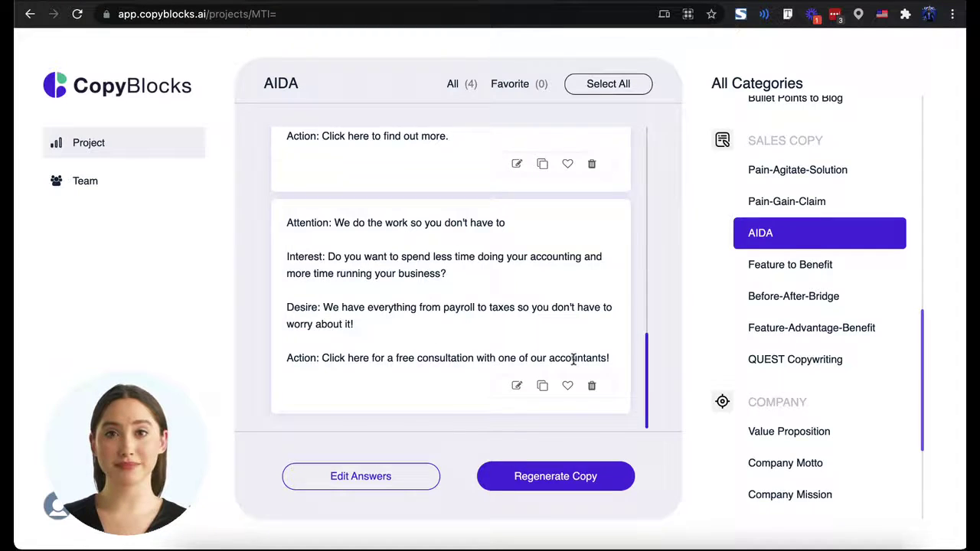
# Step: Generate expansions of the sentence 'In email marketing the money is in the list'
pyautogui.write('In ema')
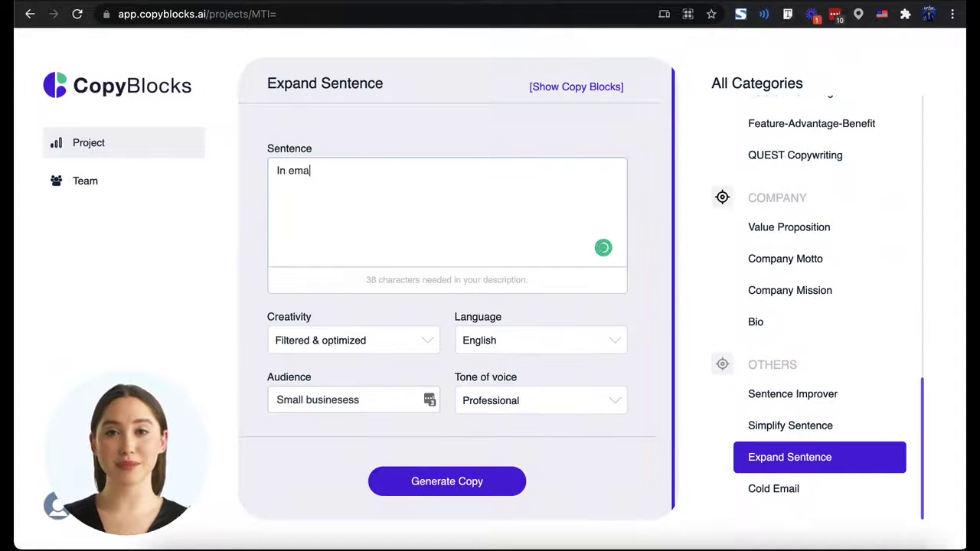
pyautogui.write('il marketing the money')
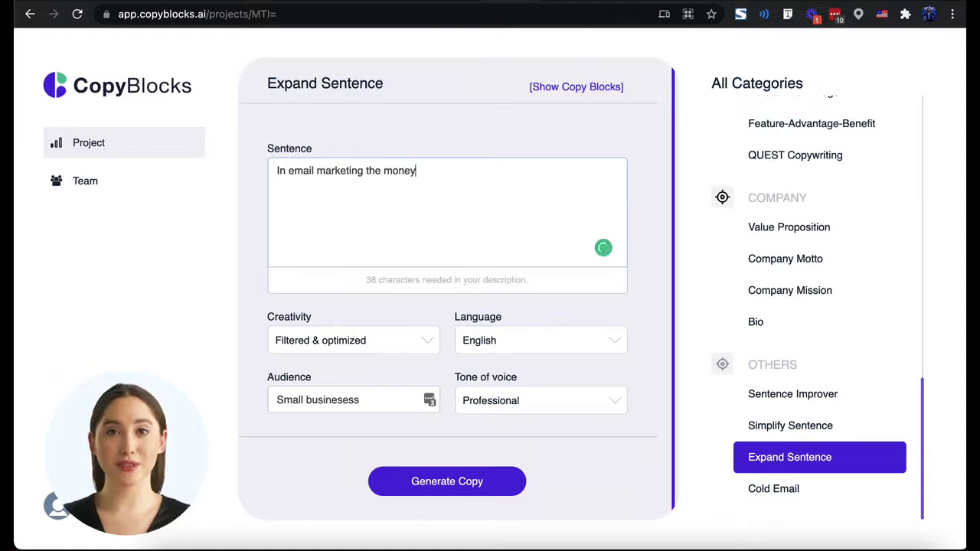
pyautogui.write('st')
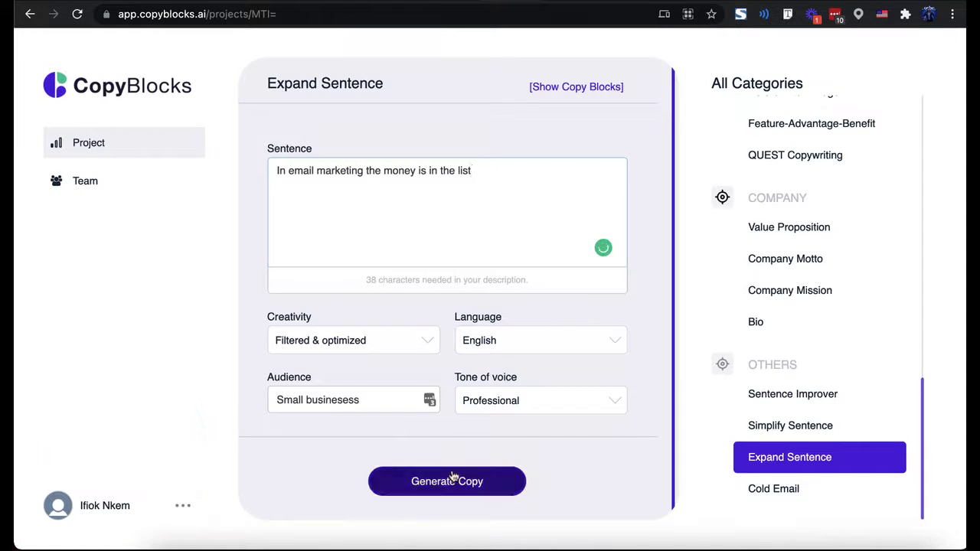
pyautogui.click(449, 480)
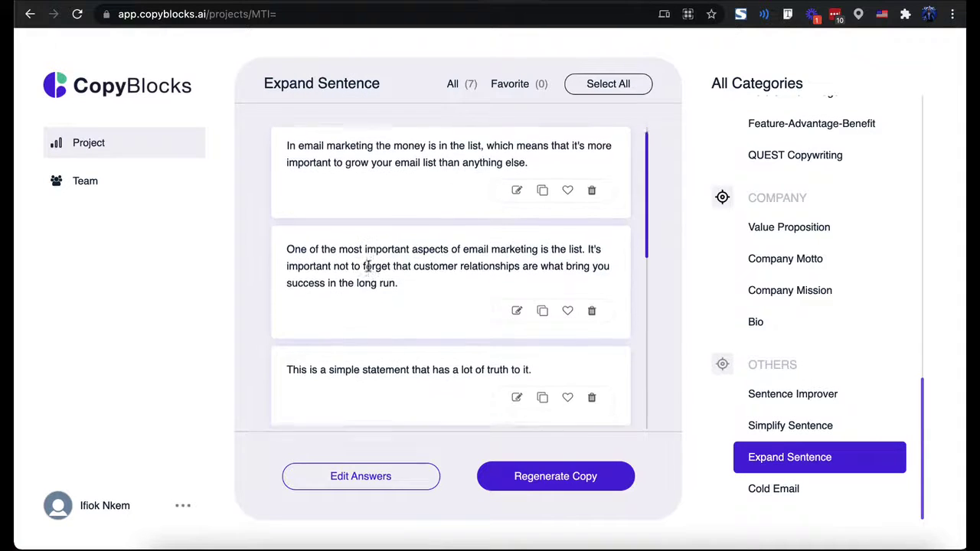
# Step: Look through the seven expanded versions, then bring up the Cold Email form
pyautogui.scroll(-3, 369, 268)
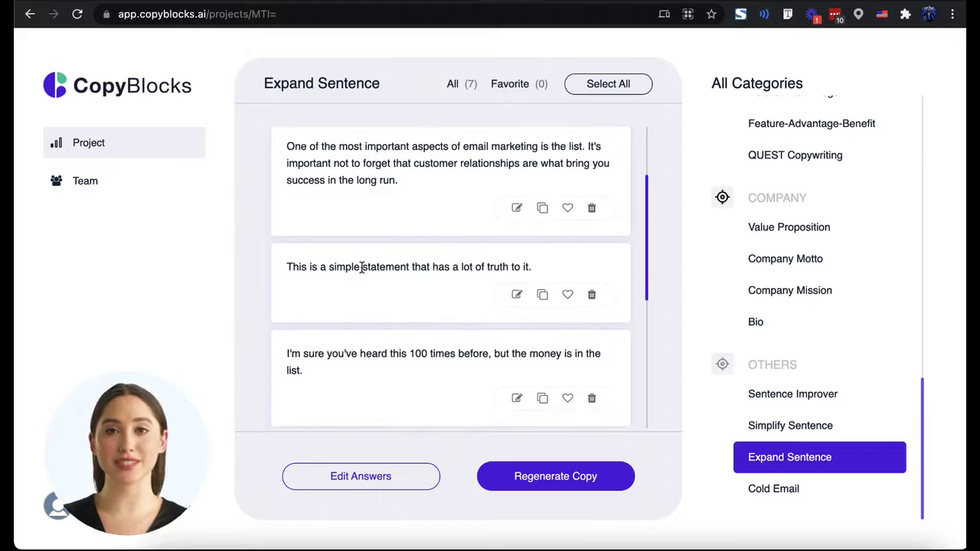
pyautogui.scroll(-2, 361, 266)
pyautogui.scroll(-2, 362, 266)
pyautogui.scroll(-1, 362, 266)
pyautogui.scroll(-1, 361, 267)
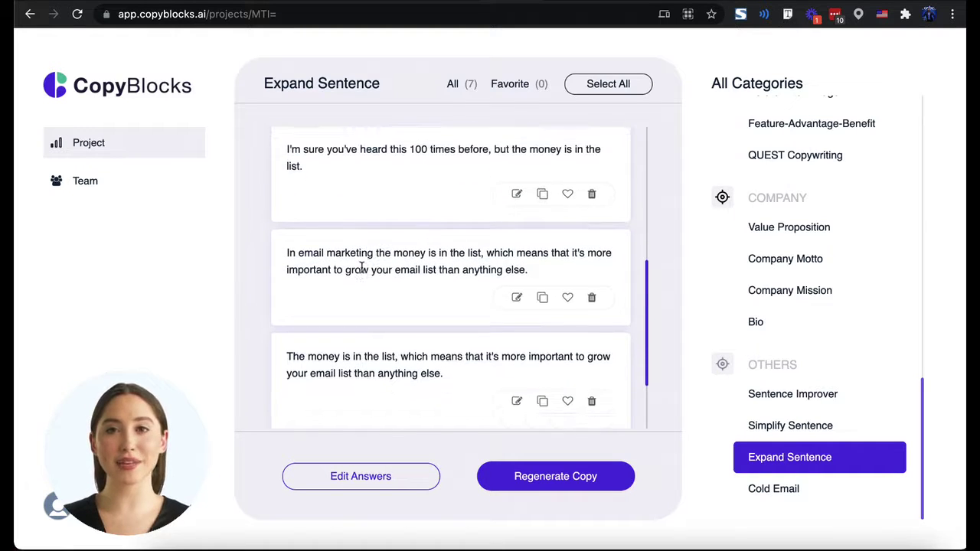
pyautogui.scroll(-2, 361, 268)
pyautogui.scroll(-1, 444, 335)
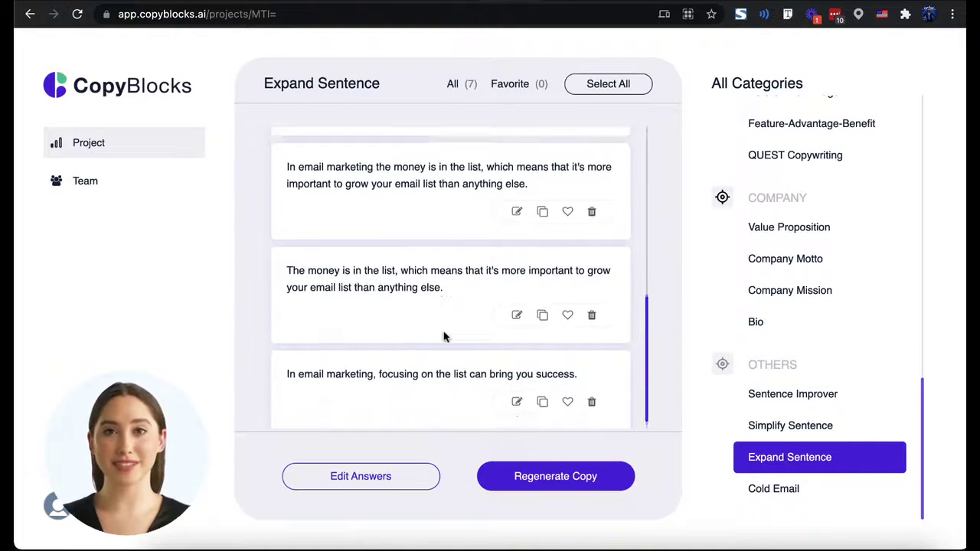
pyautogui.scroll(-1, 444, 335)
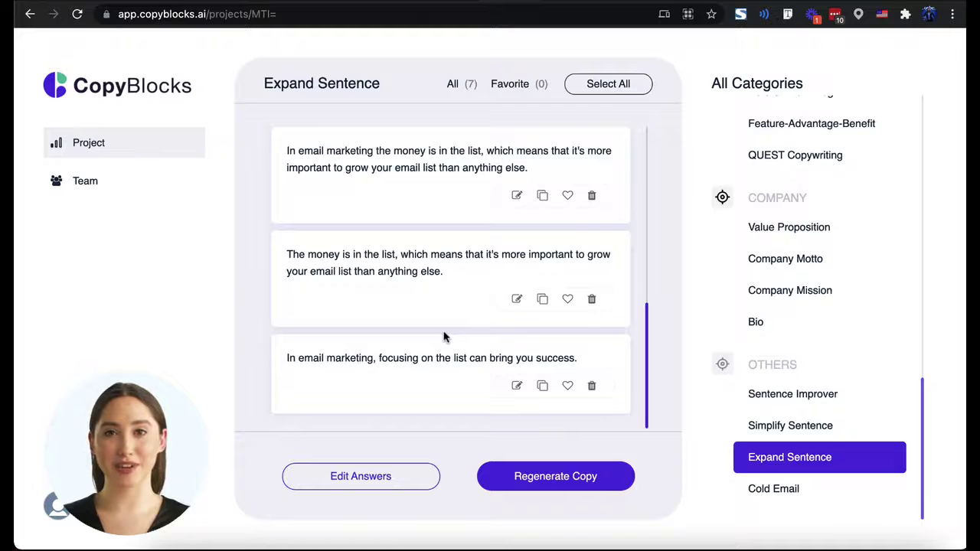
pyautogui.click(780, 489)
# Step: Generate cold emails from the prefilled KB Partners form and read through all nine
pyautogui.scroll(-1, 580, 421)
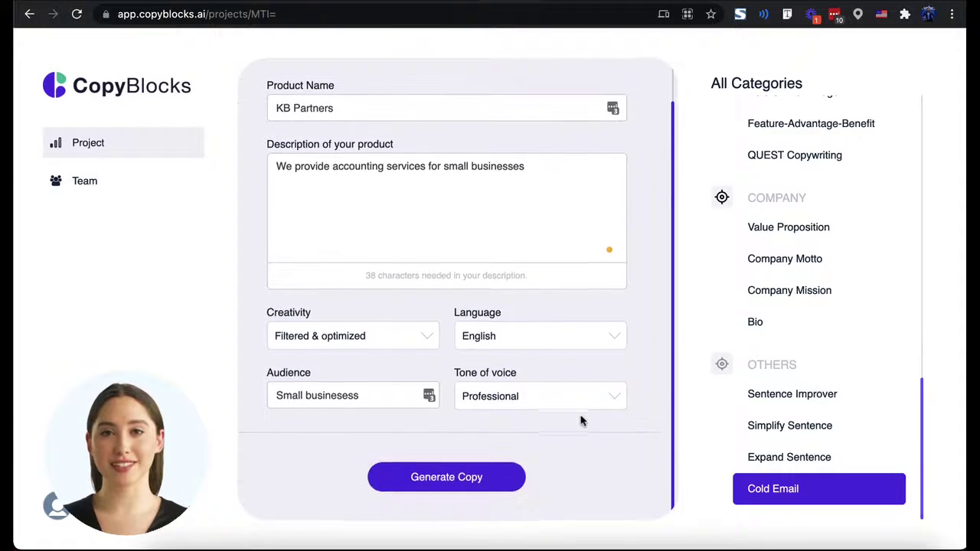
pyautogui.click(468, 480)
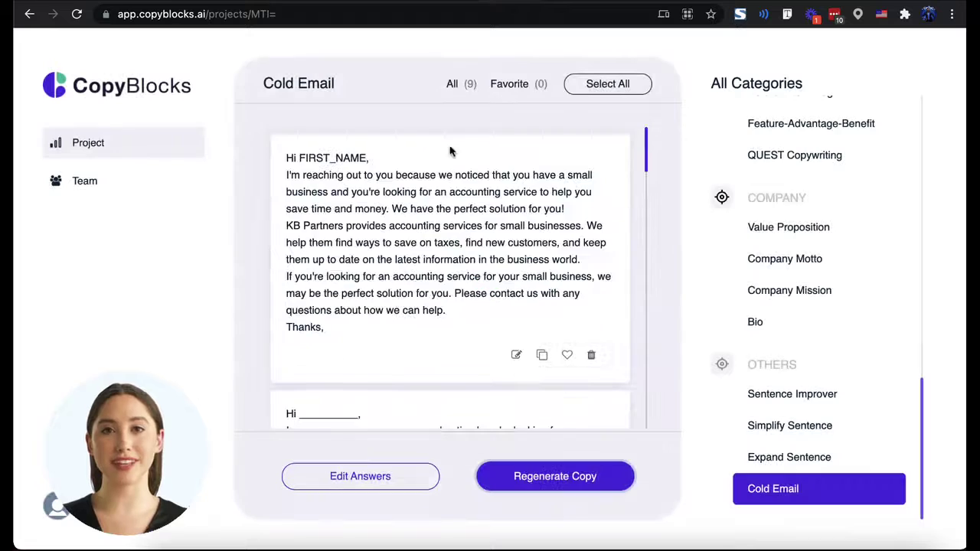
pyautogui.scroll(-2, 448, 191)
pyautogui.scroll(-3, 448, 191)
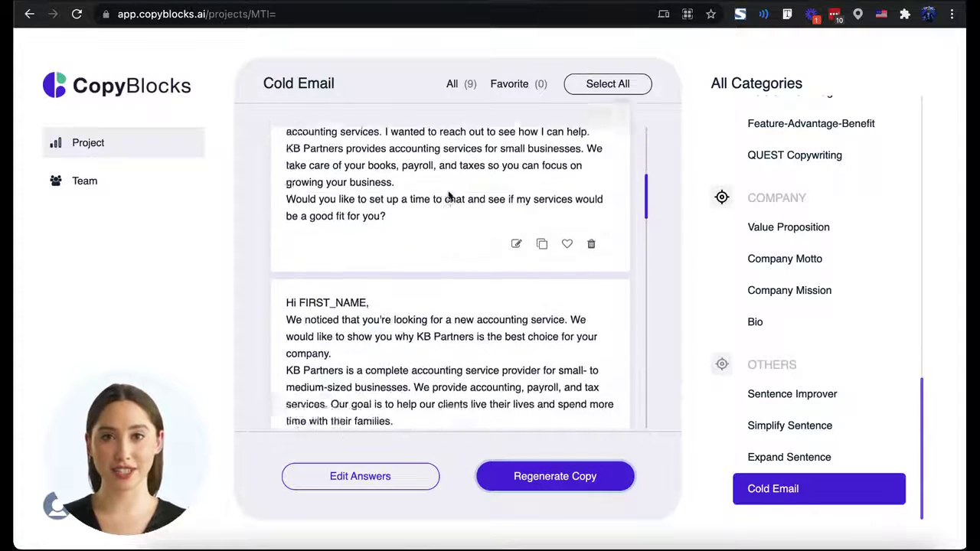
pyautogui.scroll(-3, 448, 191)
pyautogui.scroll(-2, 448, 191)
pyautogui.scroll(-2, 449, 191)
pyautogui.scroll(-2, 449, 191)
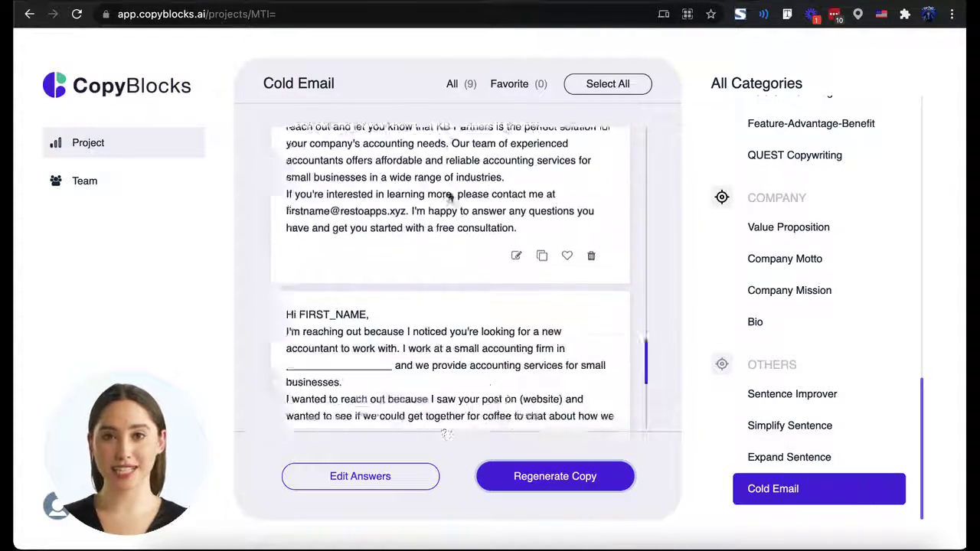
pyautogui.scroll(-2, 449, 196)
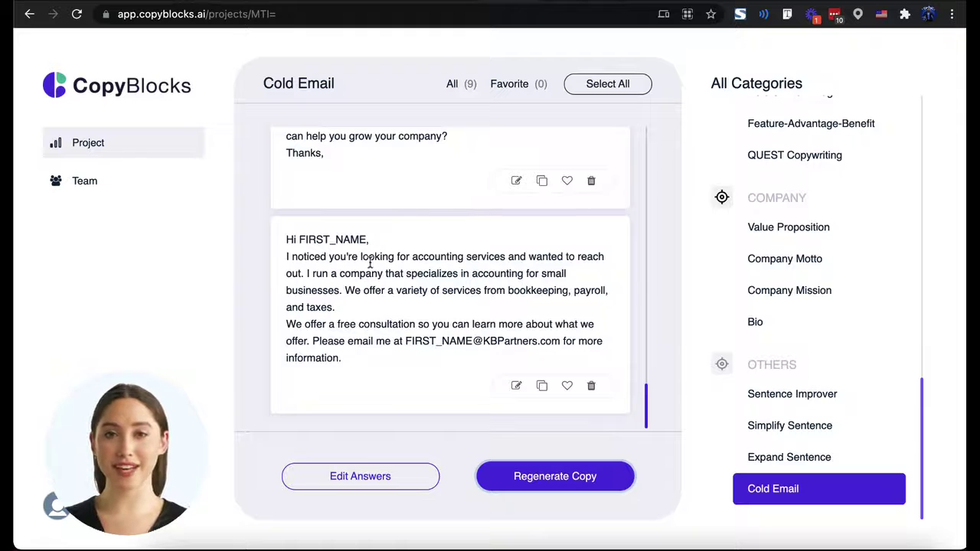